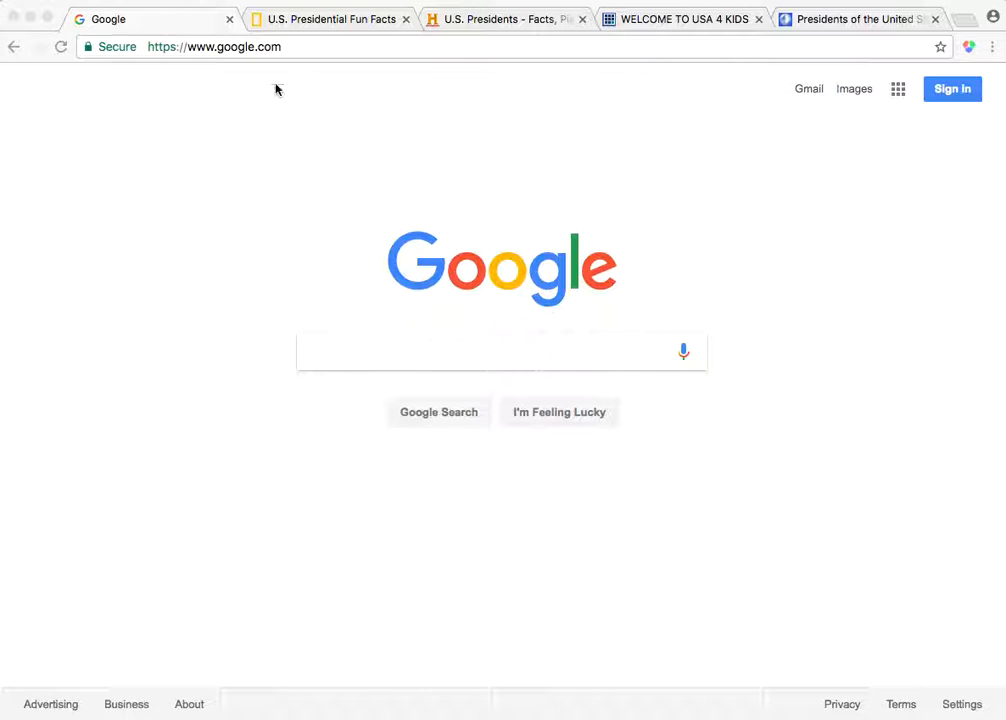
Search Google for "custom search engine"
left_click(458, 360)
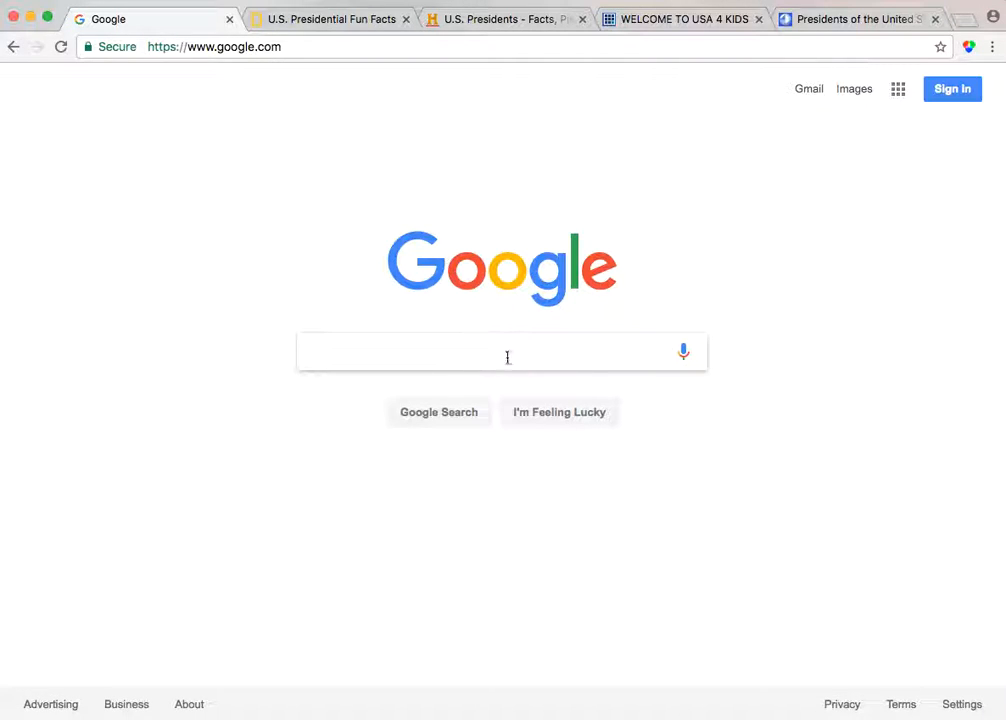
type("custome")
key("BackSpace")
type("r")
key("BackSpace")
type("sear")
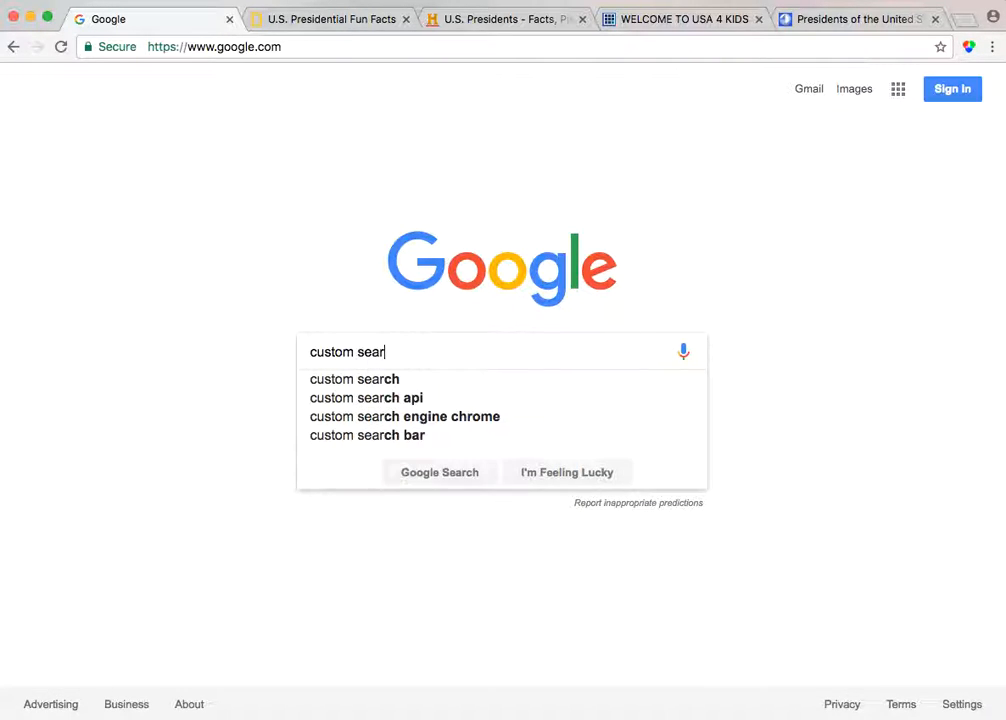
type("ch engine")
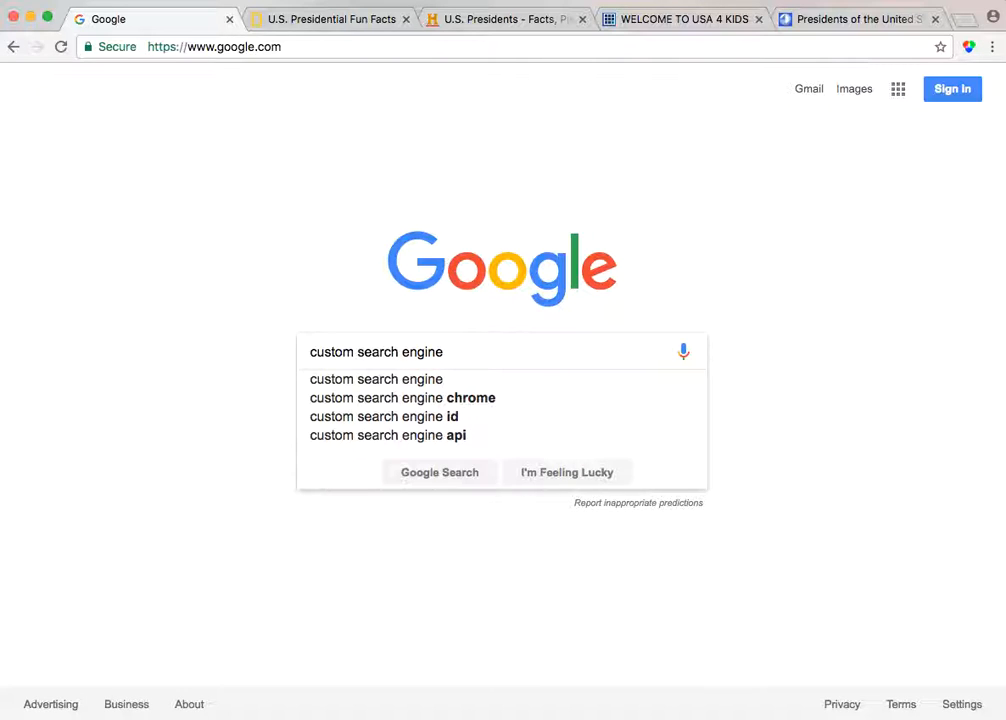
left_click(465, 476)
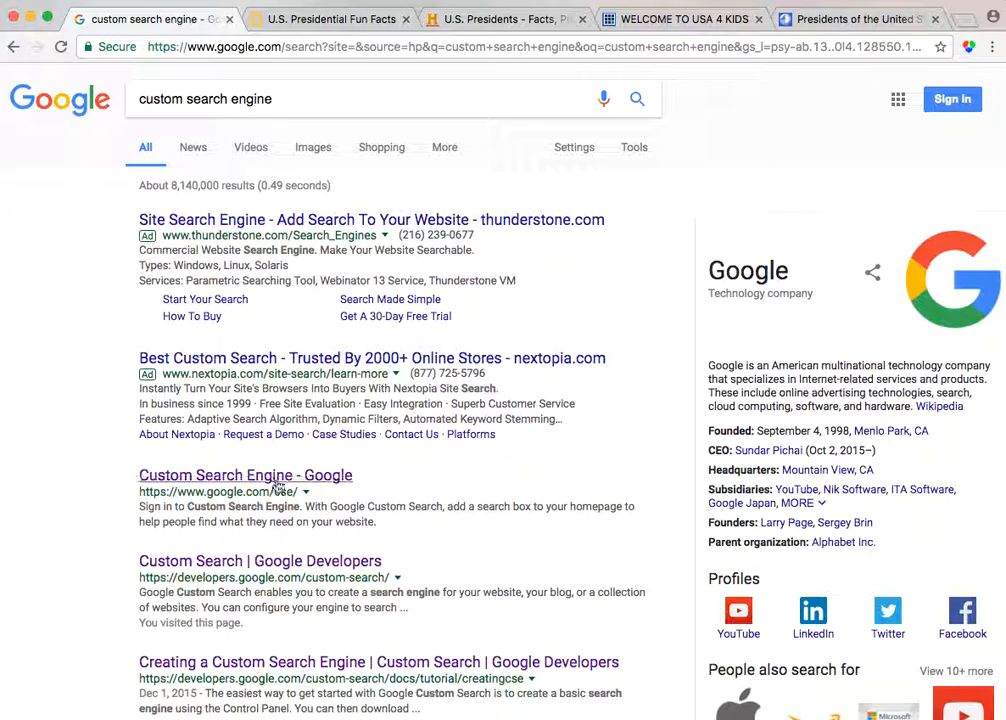
Open the Google Custom Search Engine result and sign in with the chosen Google account and its password
left_click(197, 479)
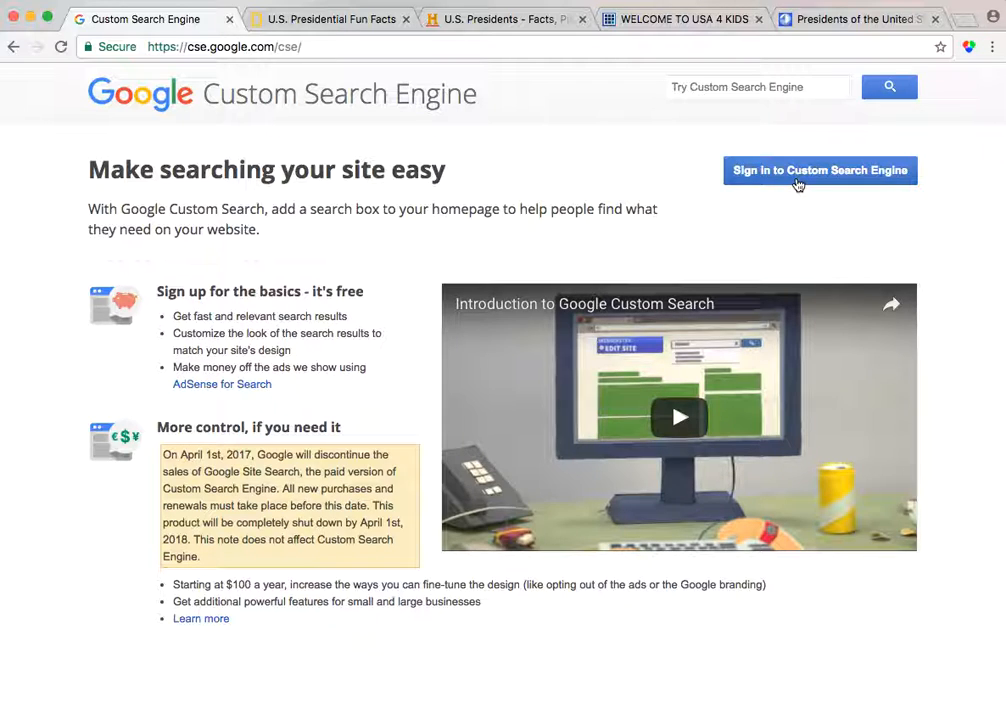
left_click(792, 183)
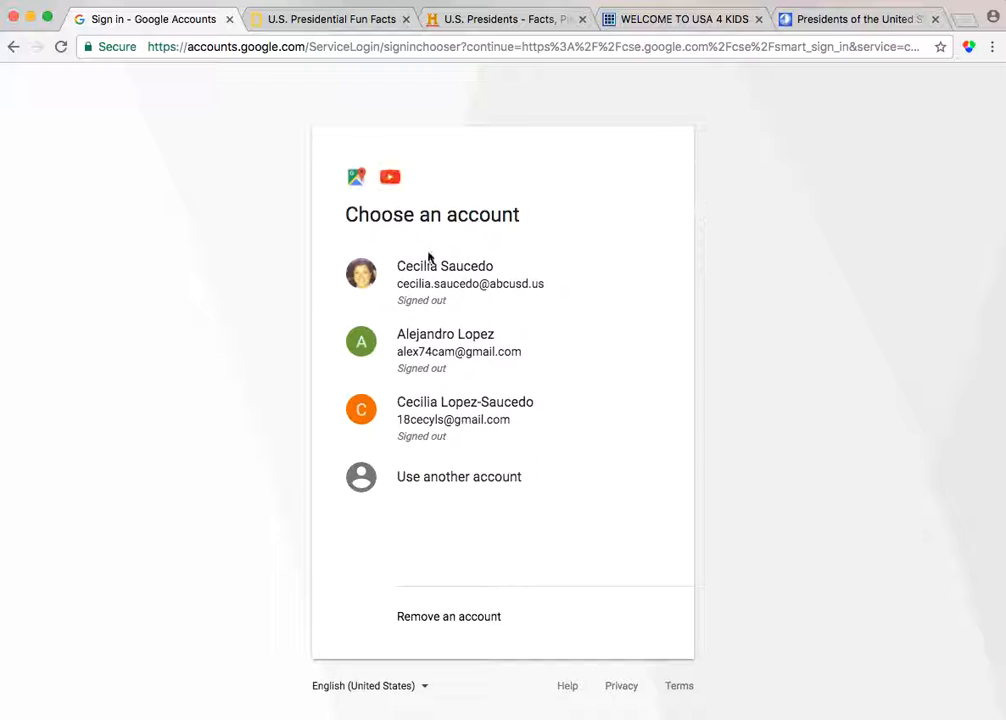
left_click(491, 413)
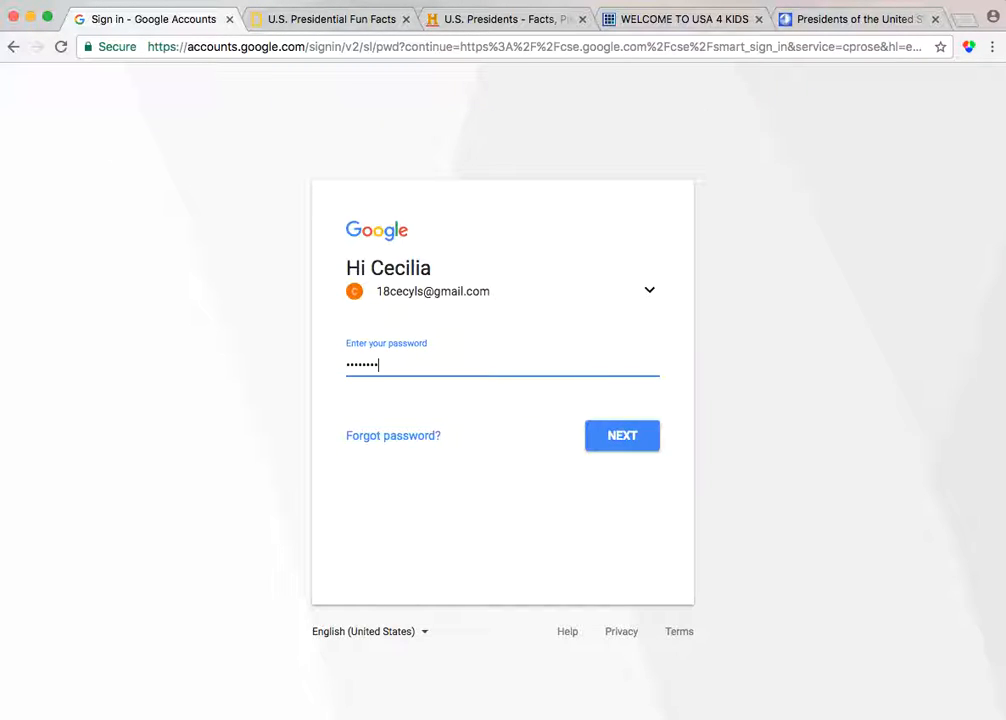
key("Return")
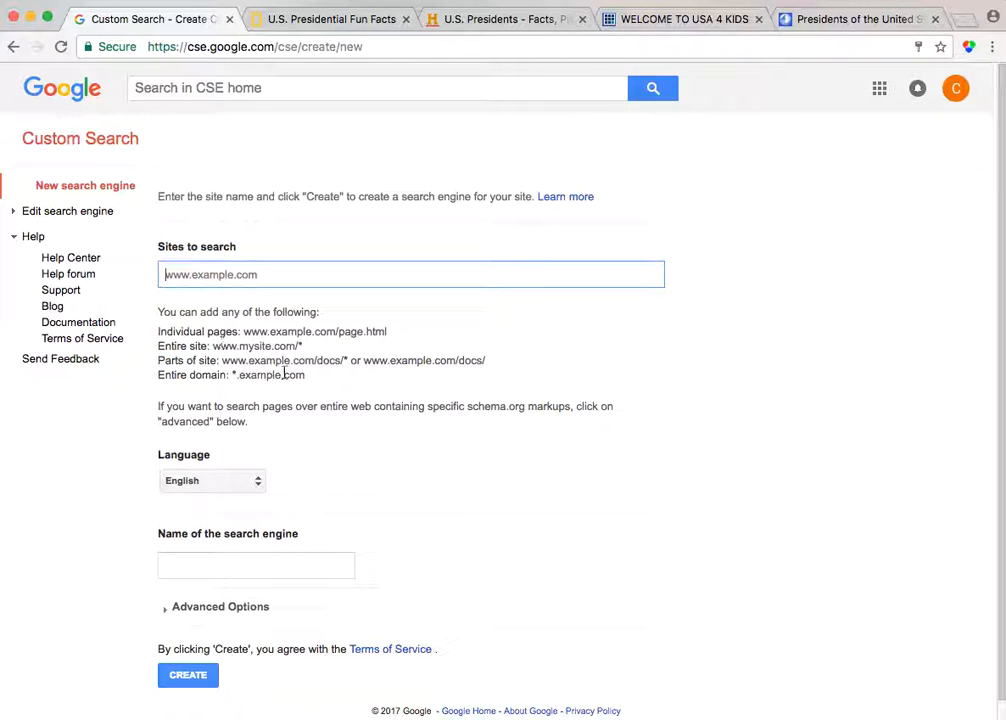
Add the National Geographic Kids presidential fun facts page URL as the first site to search
left_click(330, 25)
left_click(210, 47)
key("super+c")
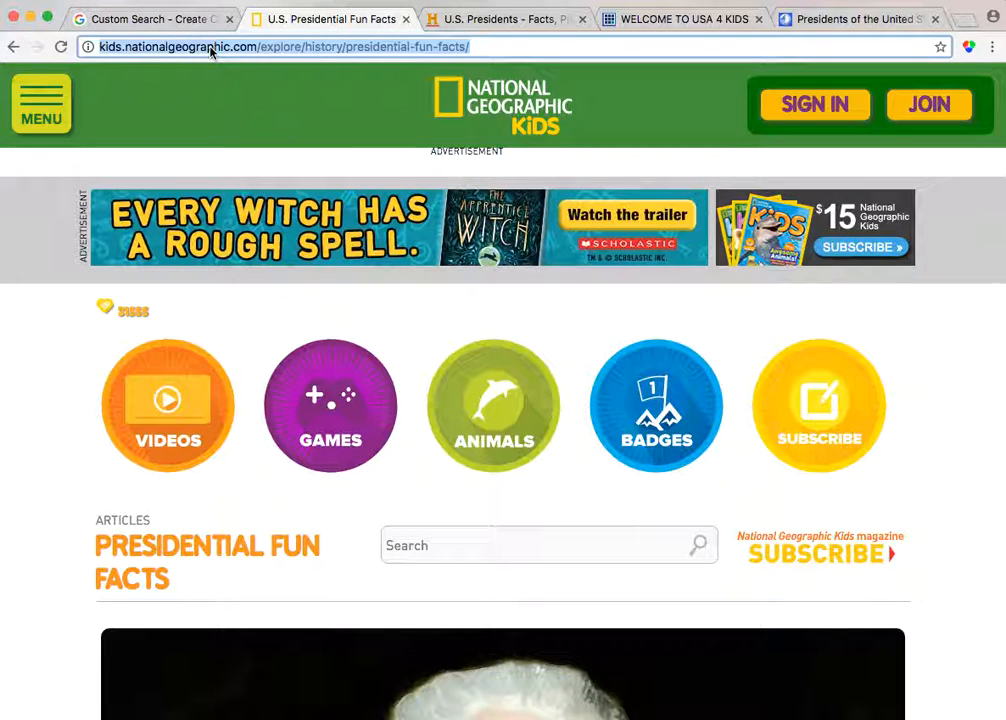
left_click(164, 18)
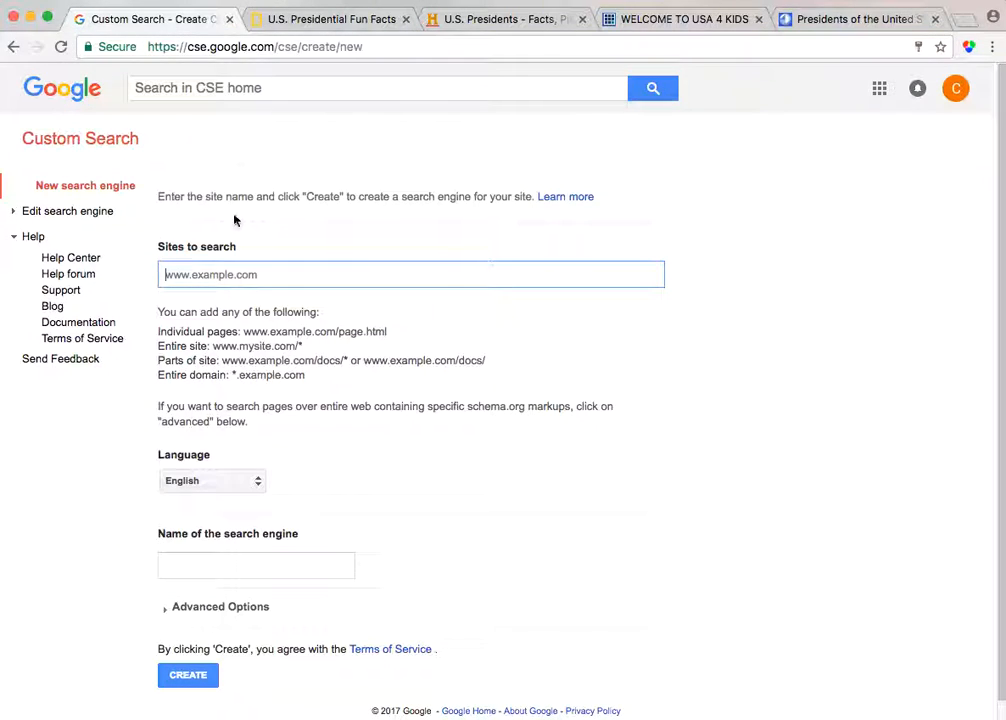
key("super+v")
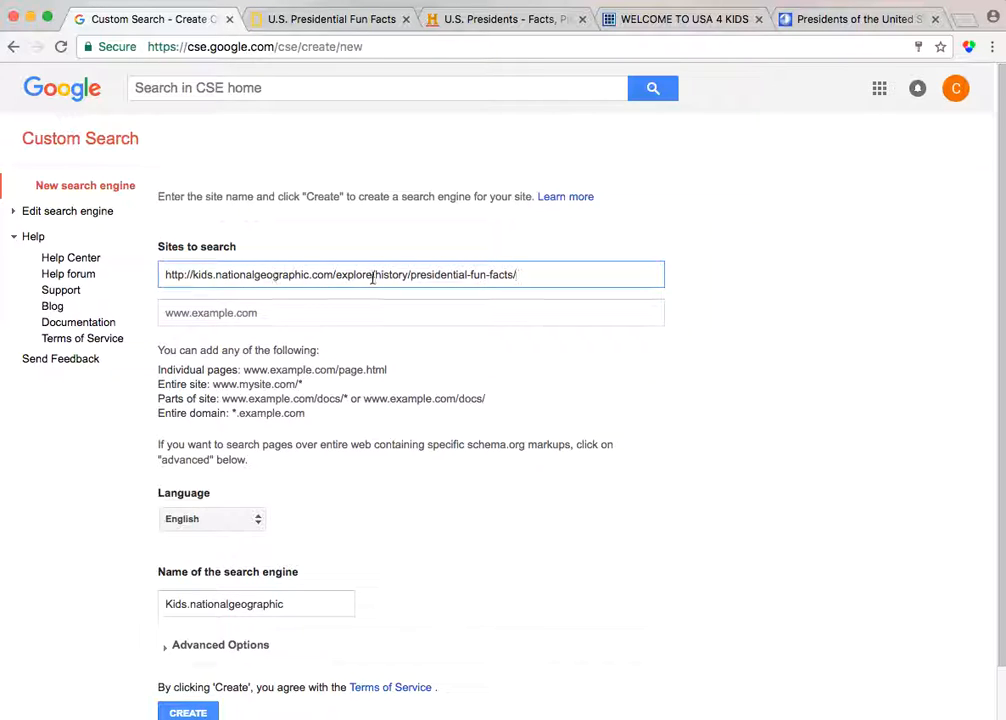
left_click(243, 313)
Add the History.com U.S. presidents page URL as the second site to search
left_click(487, 22)
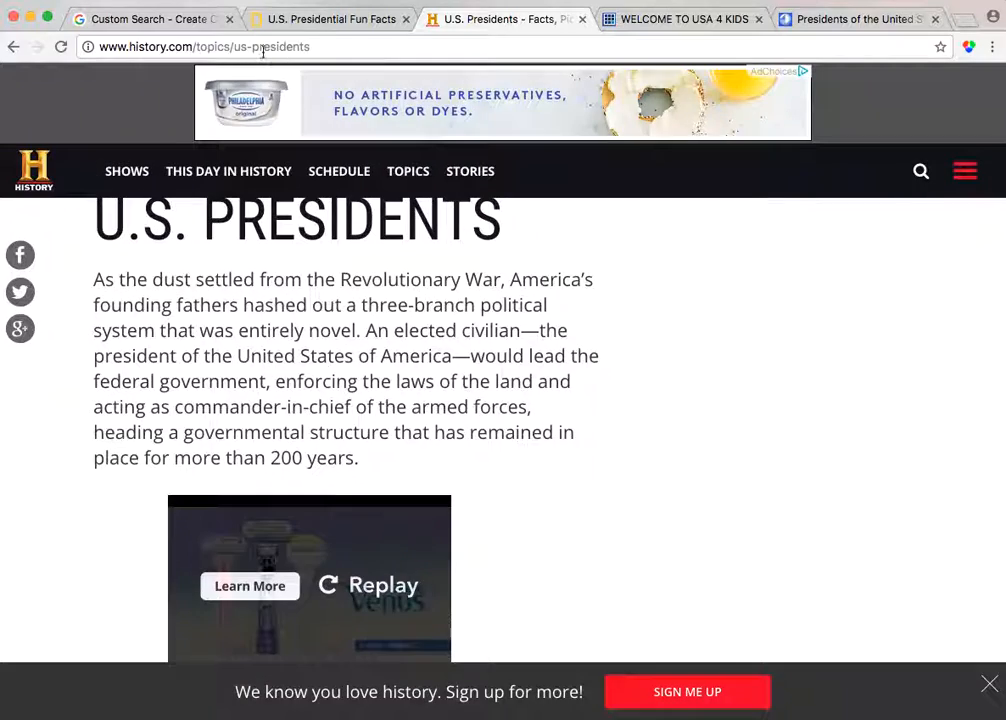
left_click(263, 47)
key("ctrl+c")
left_click(160, 19)
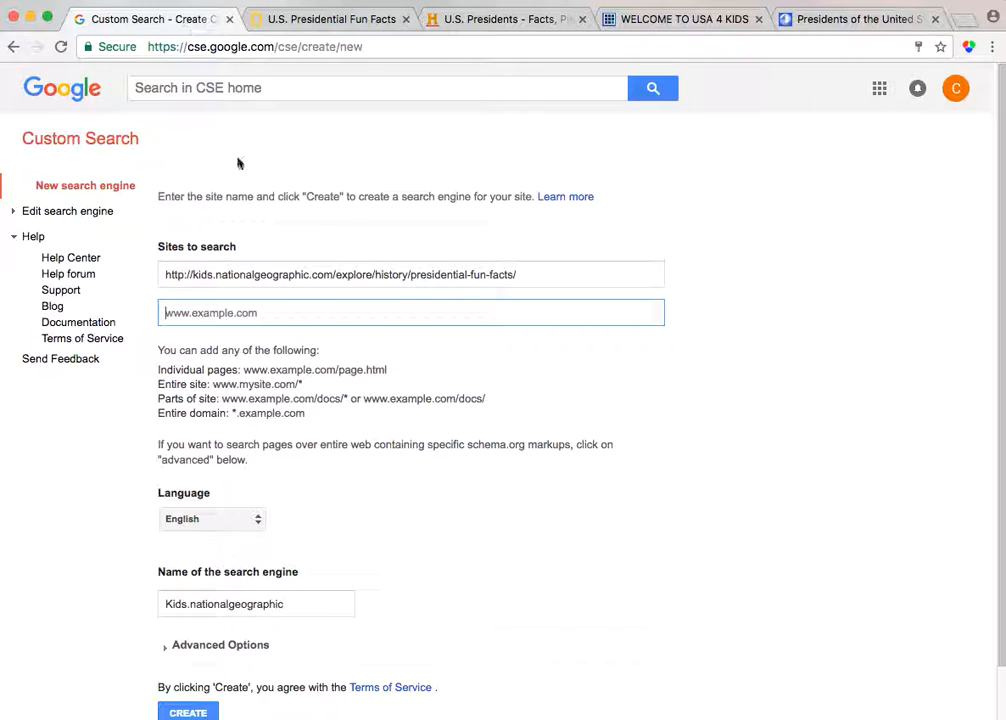
key("ctrl+v")
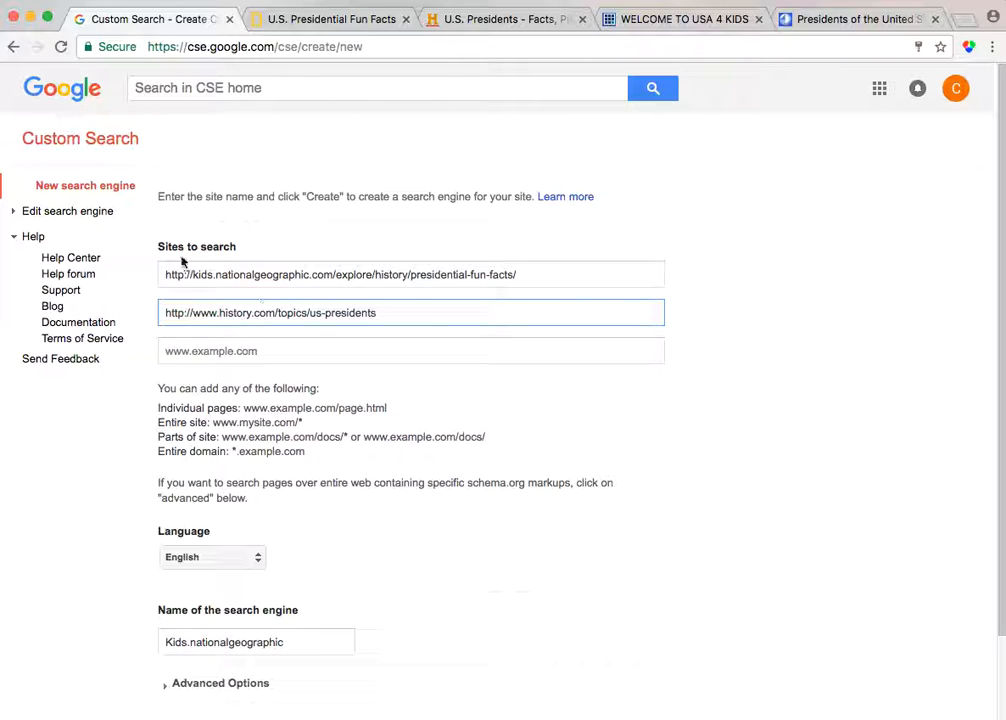
Add the USA 4 Kids presidents page URL as the third site to search
left_click(697, 21)
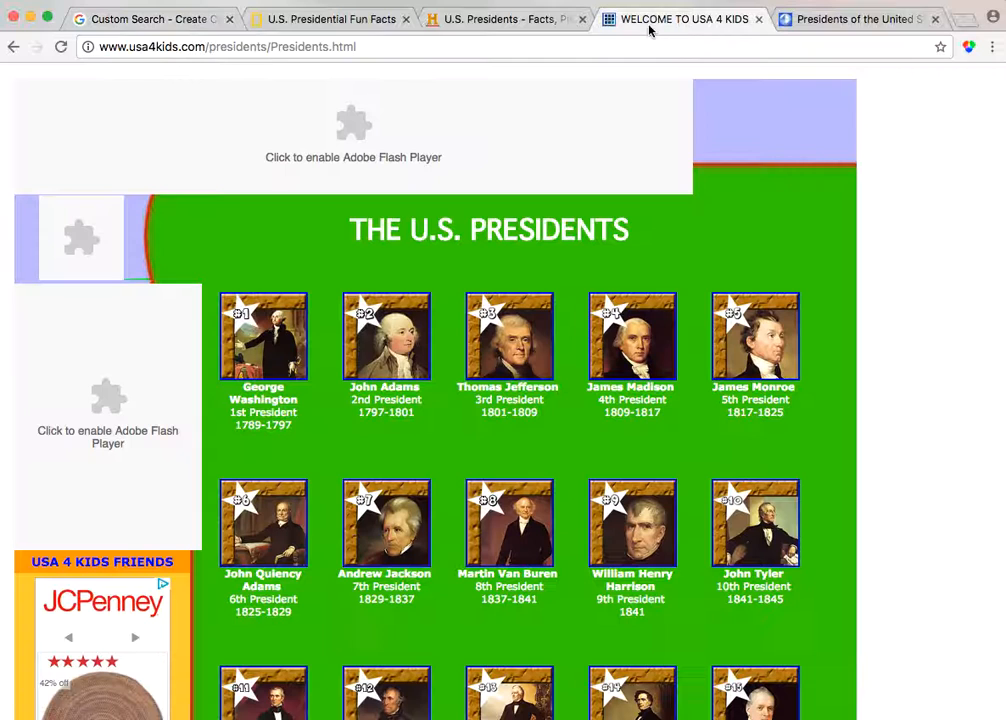
left_click(189, 43)
key("super+c")
left_click(119, 21)
left_click(220, 349)
key("super+v")
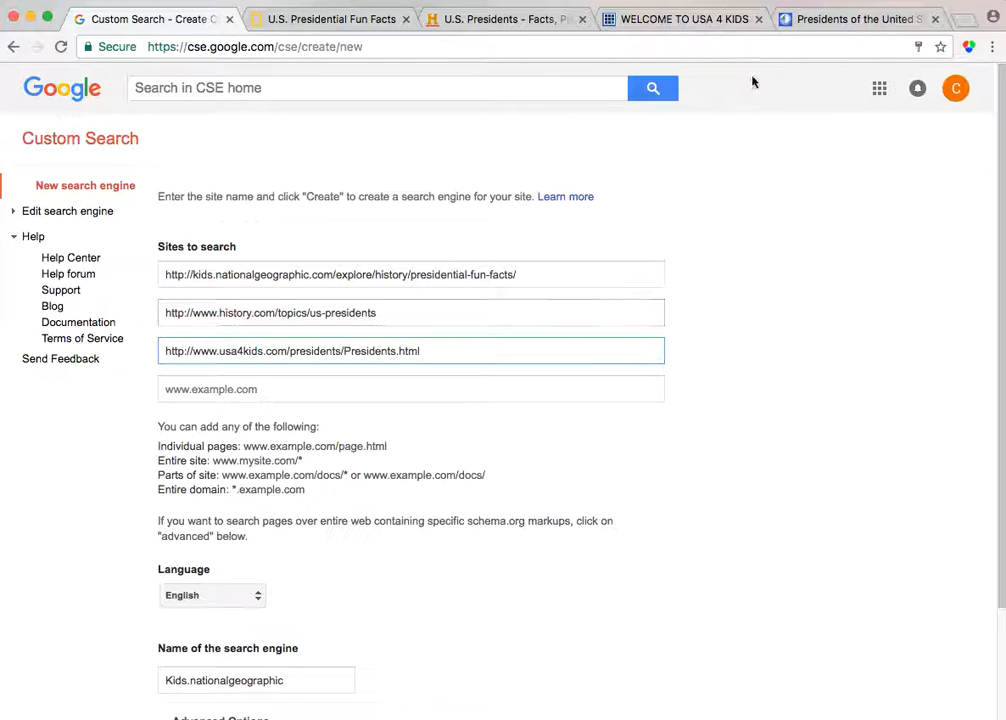
Add the ipl.org POTUS page URL as the fourth site to search
left_click(880, 22)
scroll(425, 451, "down", 3)
scroll(425, 451, "down", 2)
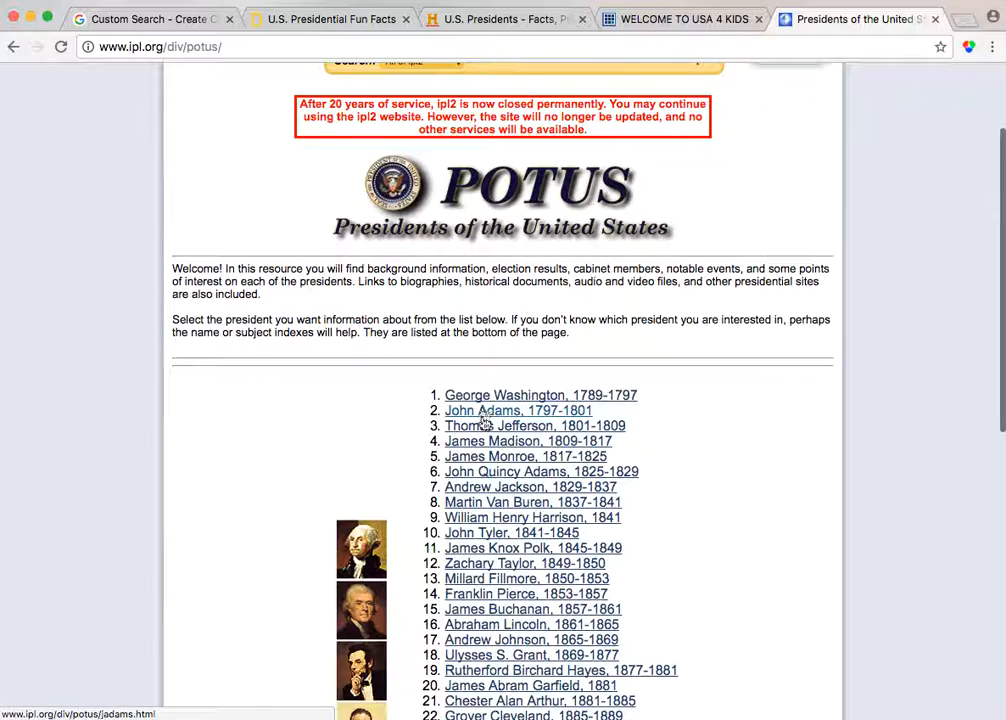
scroll(220, 194, "up", 5)
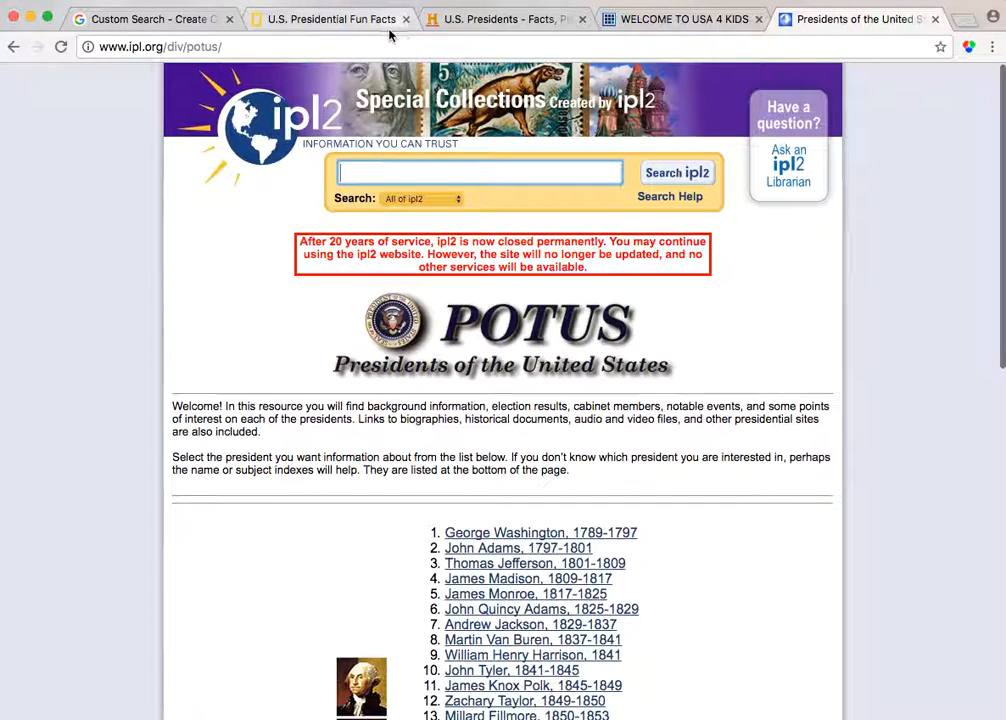
left_click(152, 42)
key("ctrl+c")
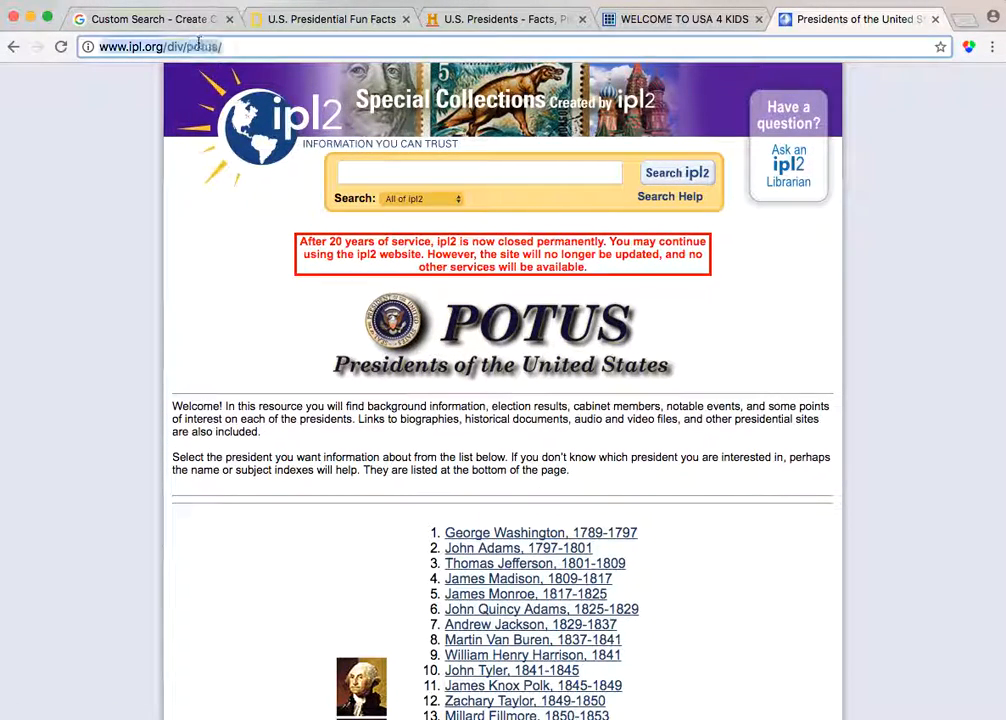
left_click(137, 30)
left_click(254, 392)
key("ctrl+v")
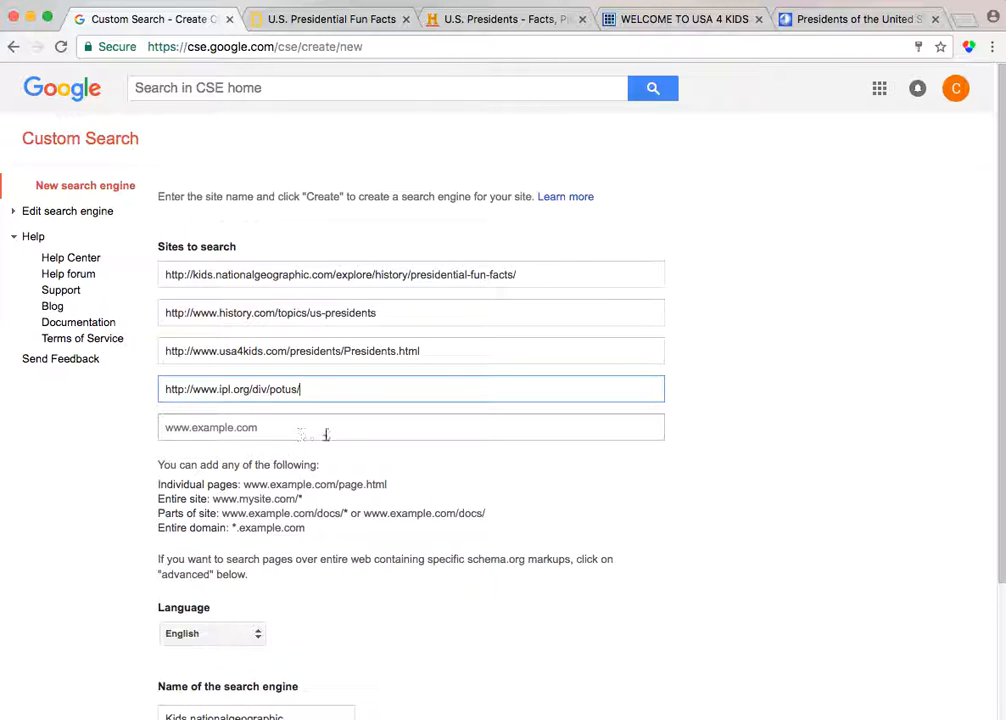
Rename the search engine "Presidents of the U.S" and create it
scroll(300, 436, "down", 3)
scroll(215, 363, "down", 1)
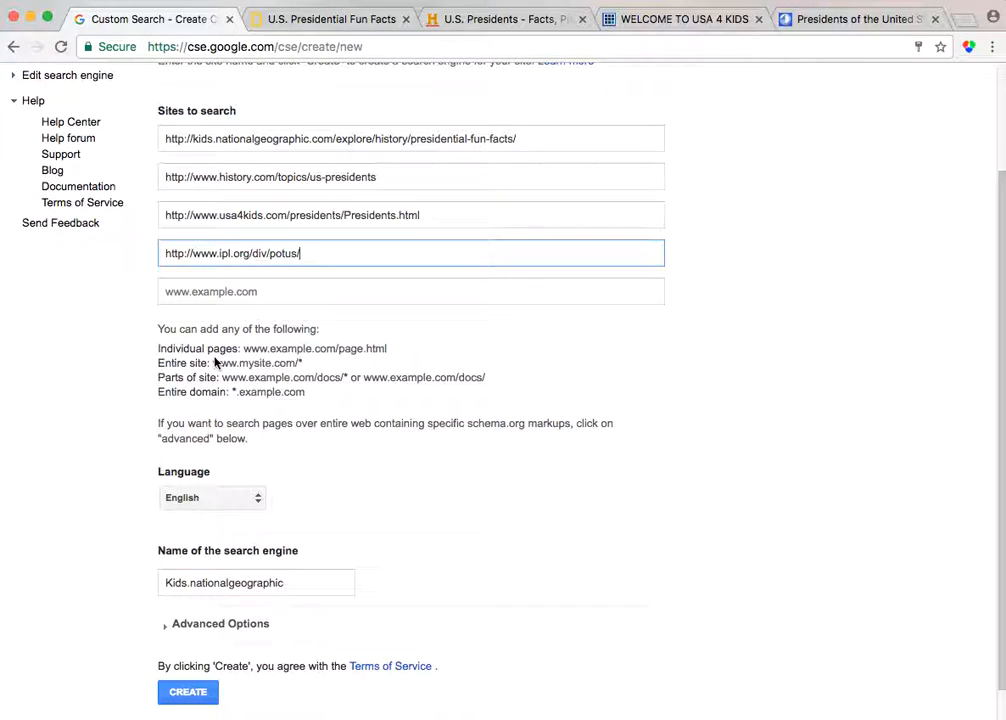
scroll(300, 380, "down", 1)
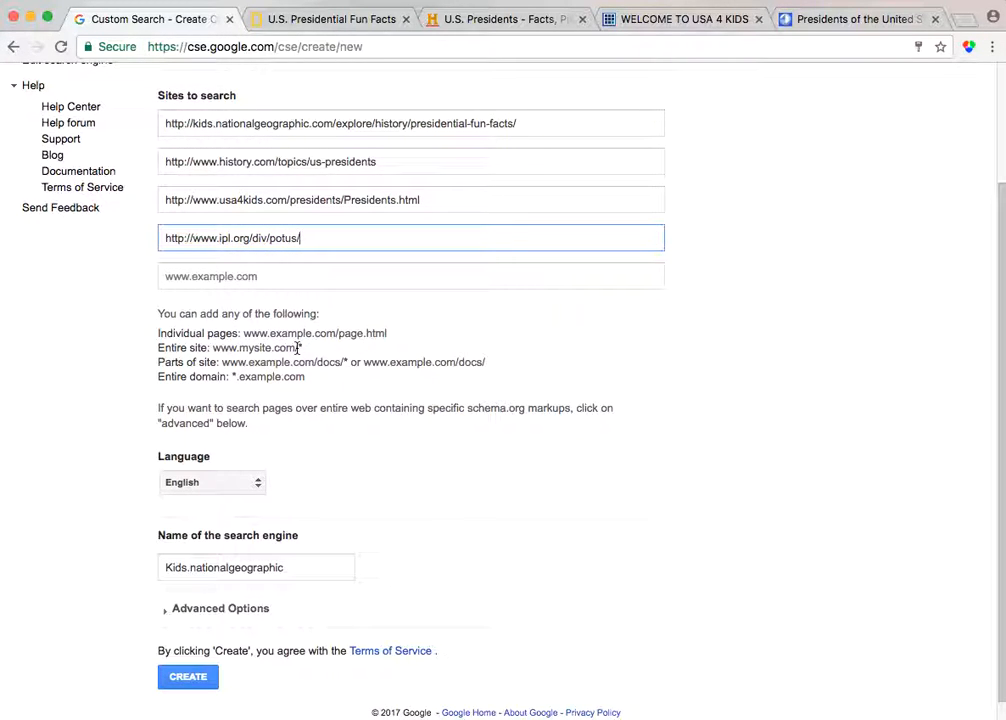
scroll(297, 348, "down", 1)
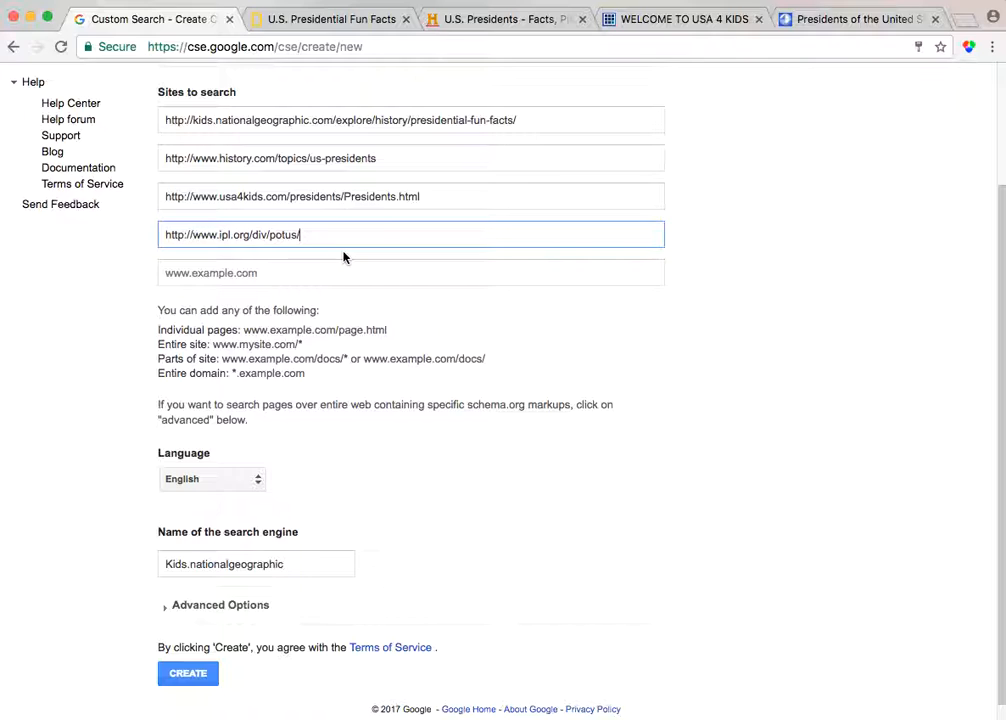
scroll(343, 257, "down", 1)
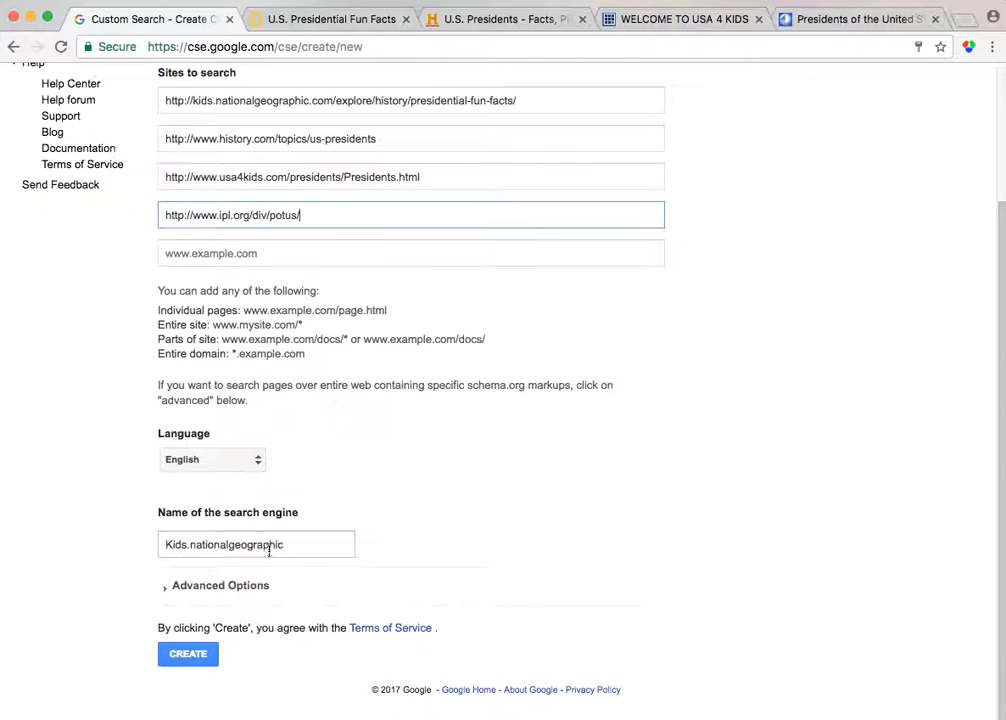
scroll(267, 545, "up", 1)
scroll(194, 105, "down", 1)
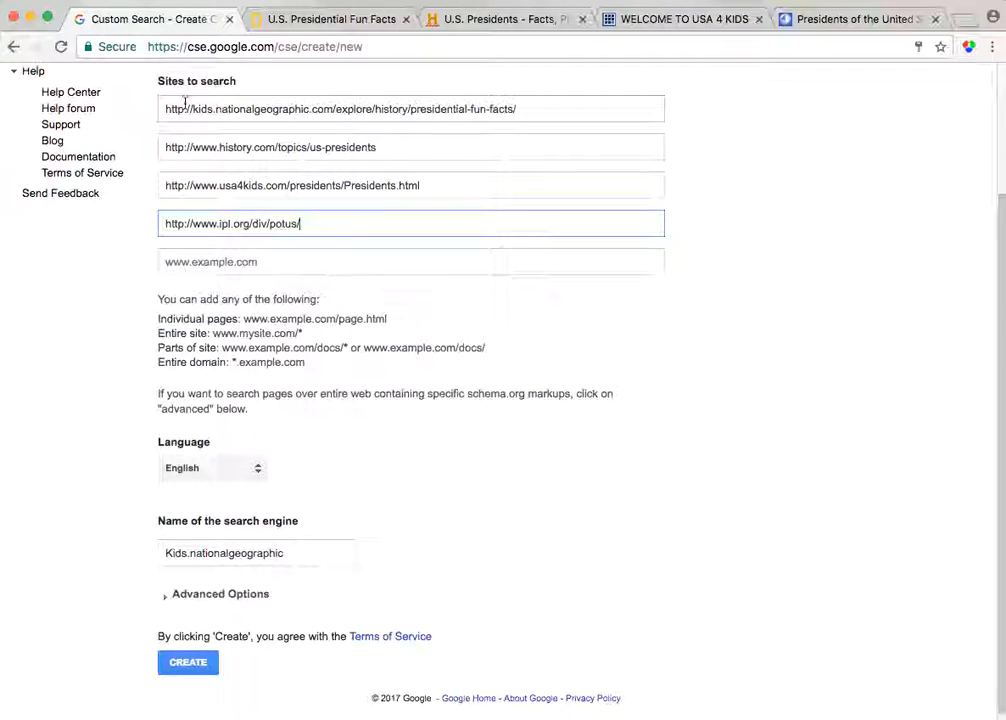
left_click_drag(299, 553, 125, 557)
type("Presi")
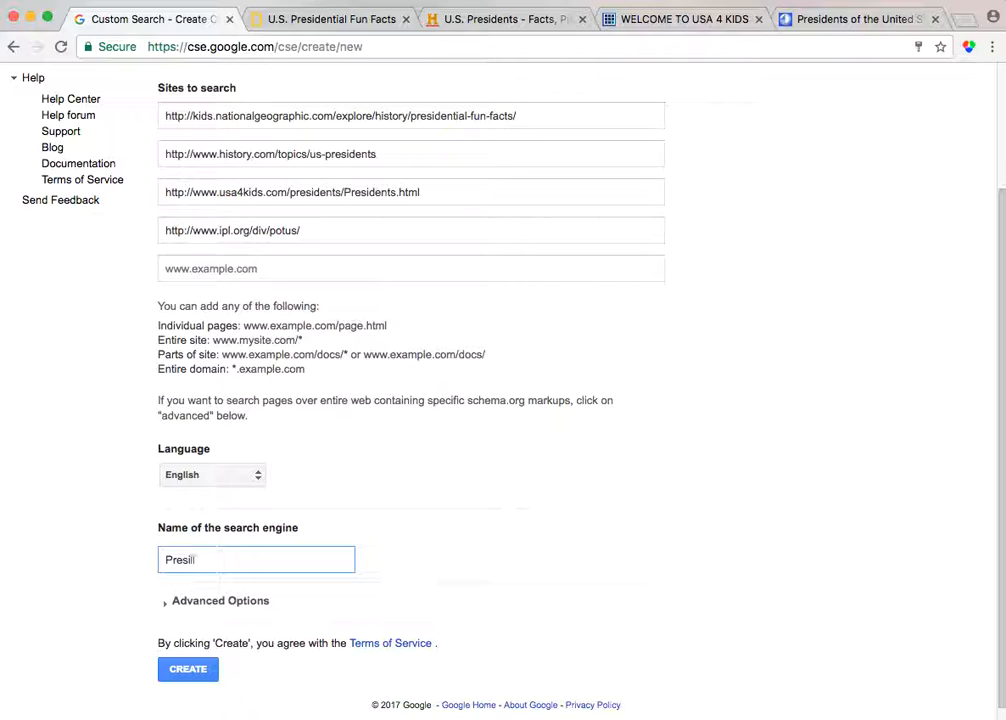
type("dents of the U.S")
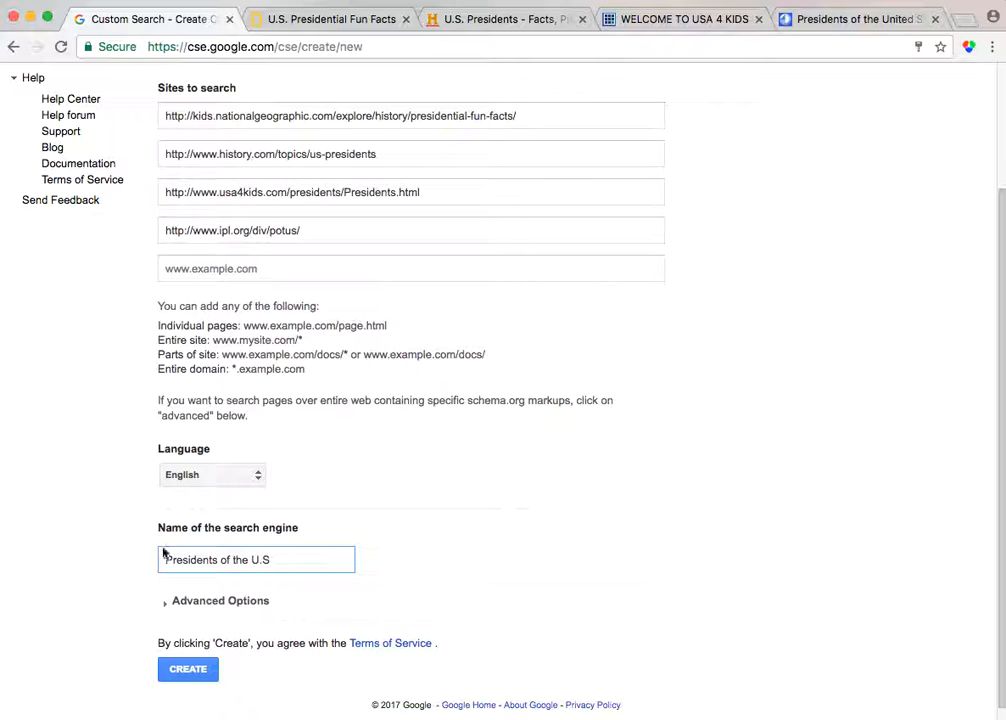
scroll(198, 672, "down", 1)
left_click(188, 657)
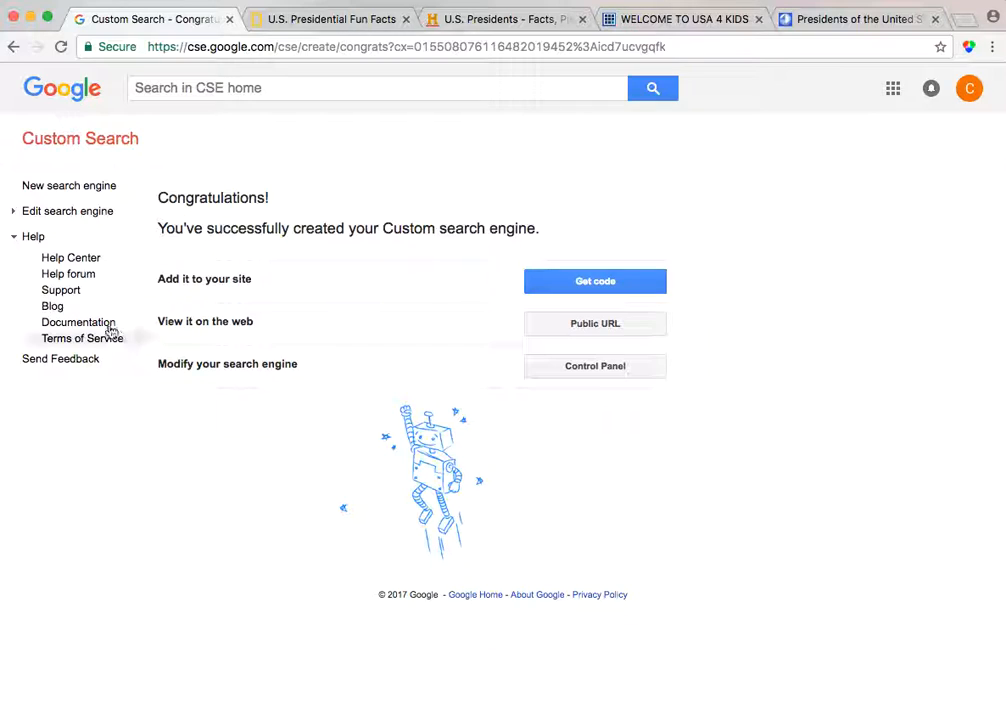
Open the new engine's public URL and search it for "George Washington"
left_click(597, 332)
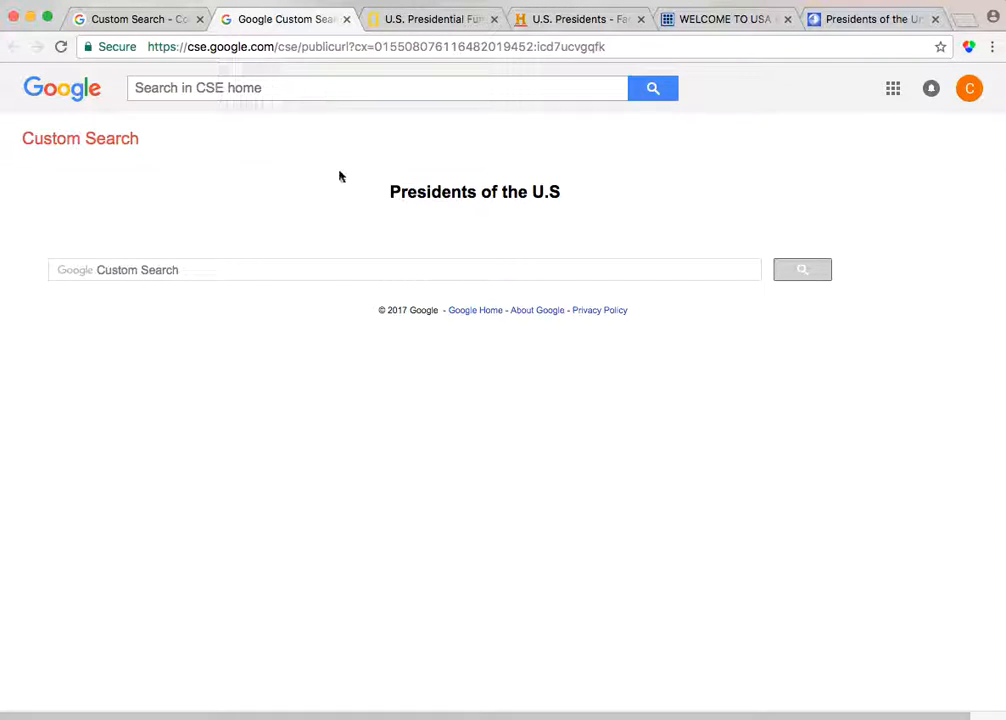
left_click(175, 271)
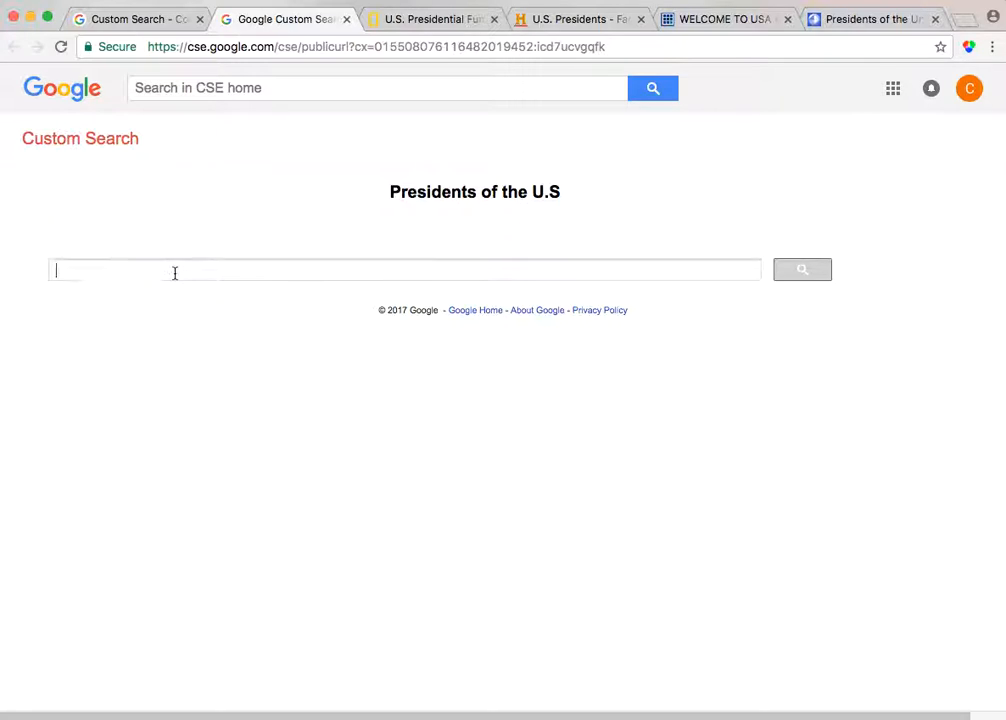
type("George")
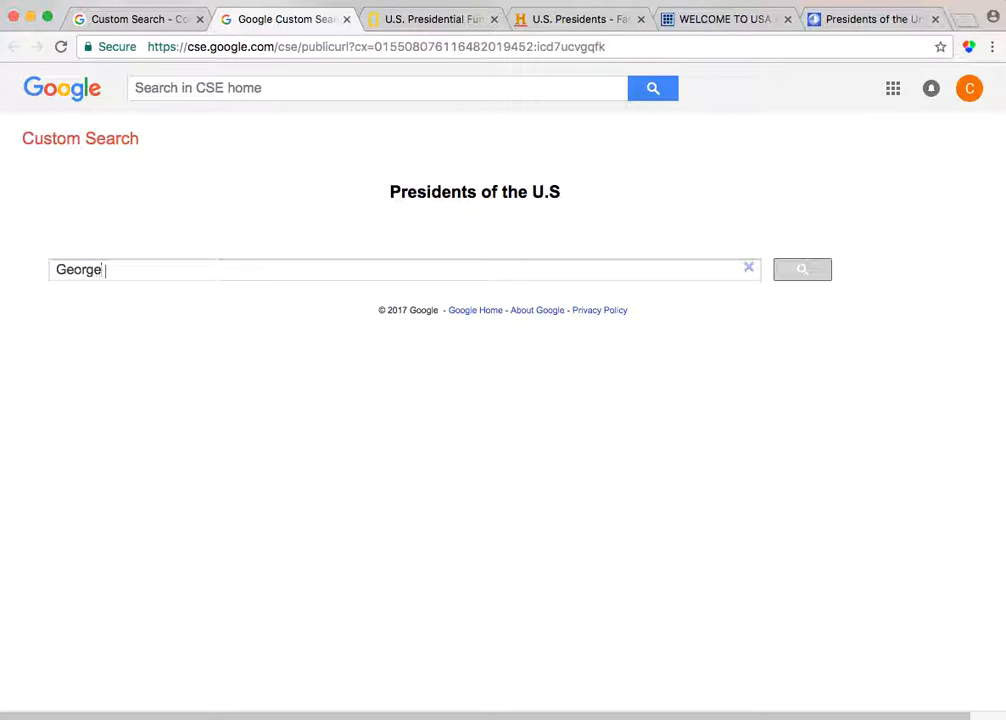
type(" Washington")
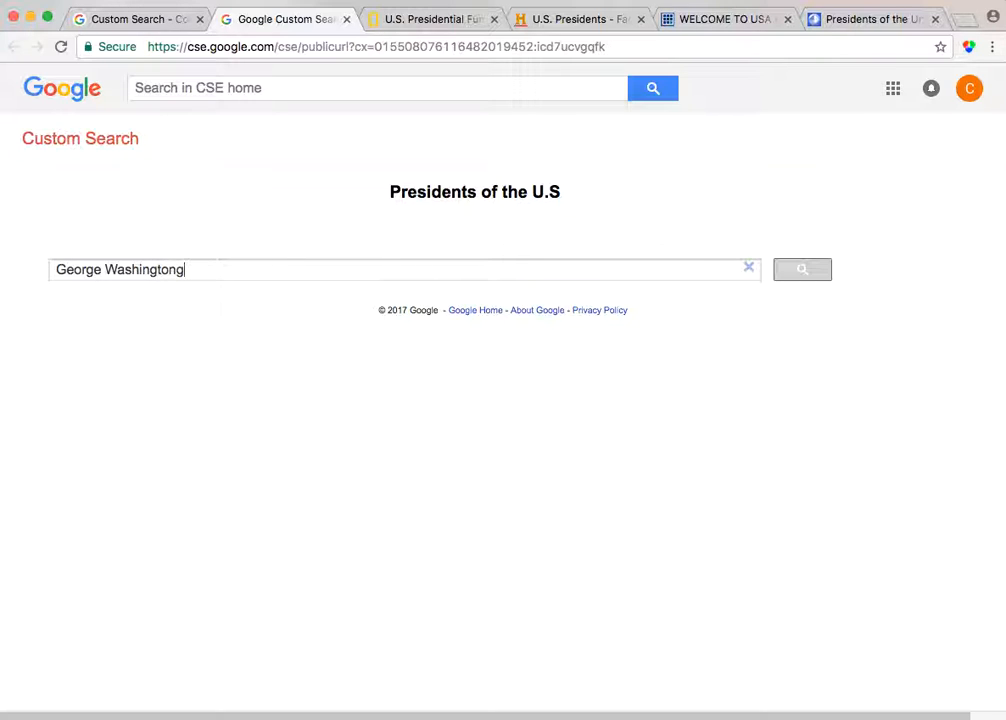
left_click(803, 271)
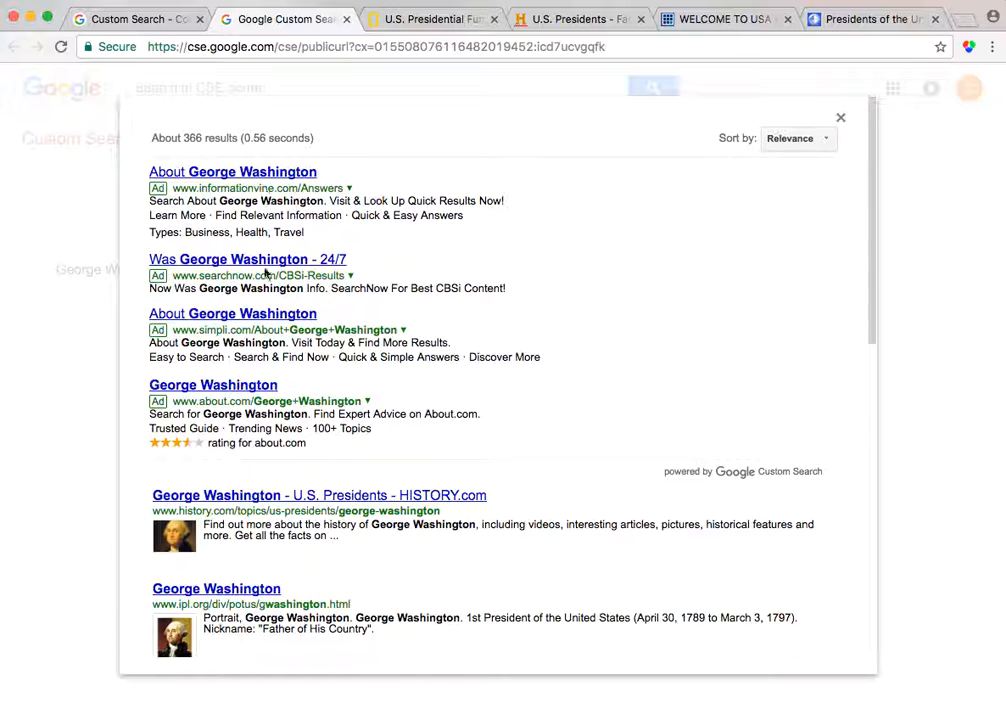
Scroll through the custom search results for George Washington
scroll(357, 333, "down", 3)
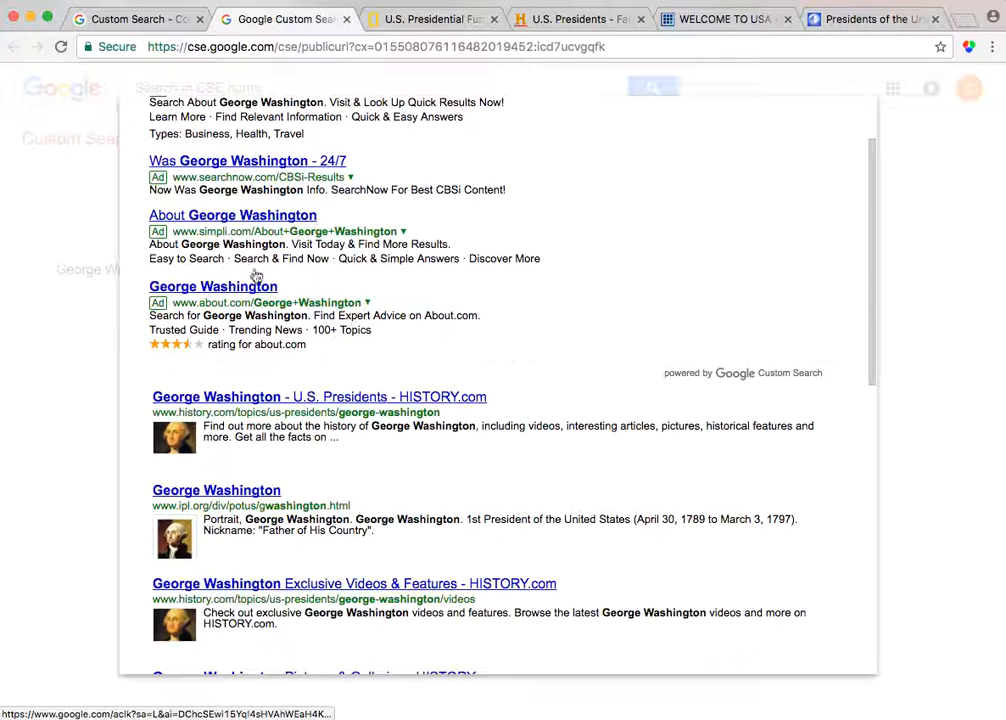
scroll(388, 375, "down", 1)
scroll(388, 372, "down", 5)
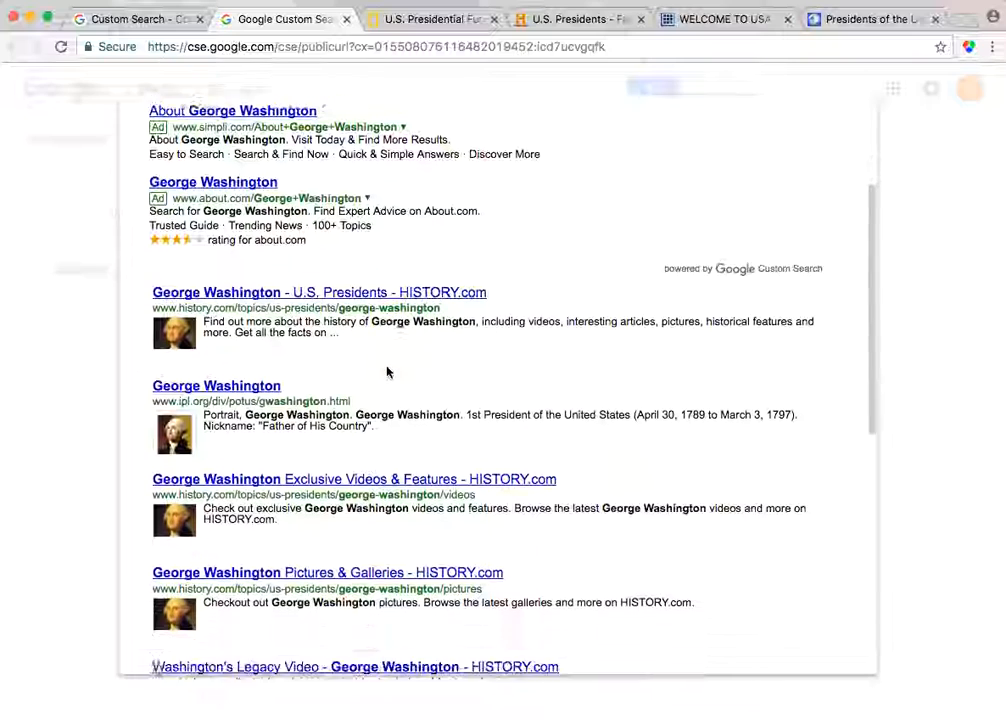
Highlight the history.com and ipl.org result addresses and scroll to the end of the first results page
left_click_drag(154, 196, 453, 197)
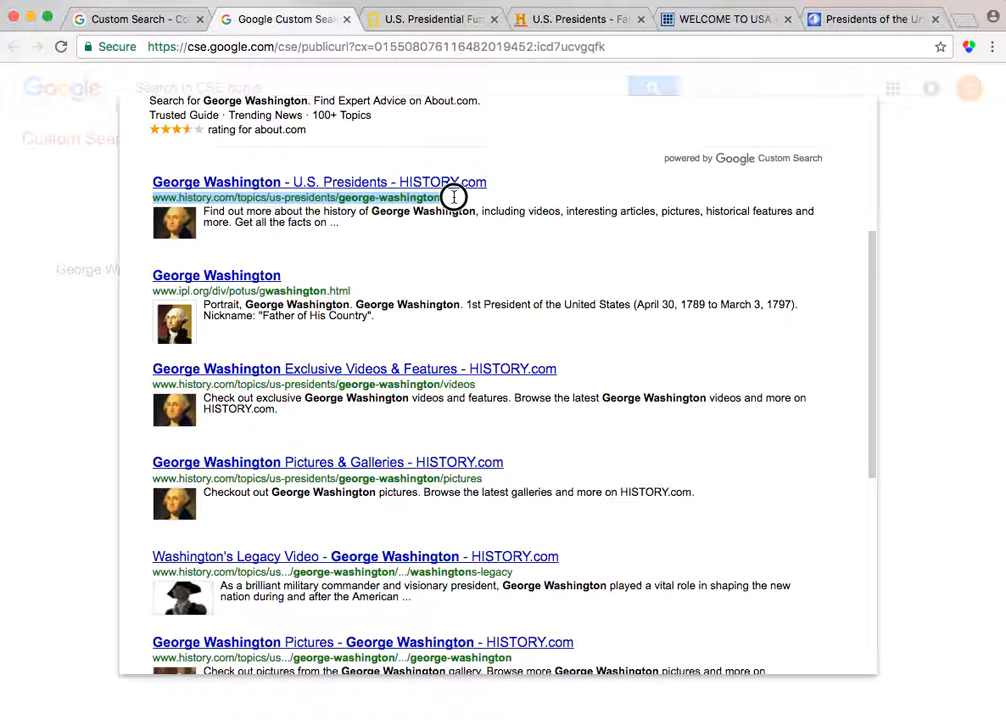
left_click_drag(151, 292, 359, 293)
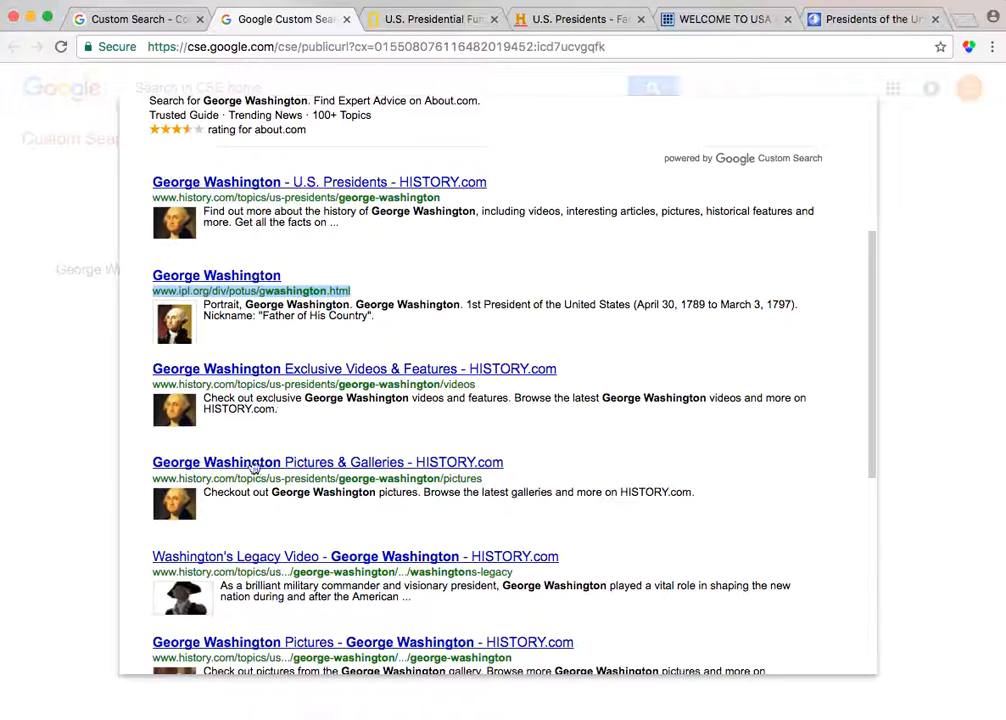
scroll(294, 478, "down", 5)
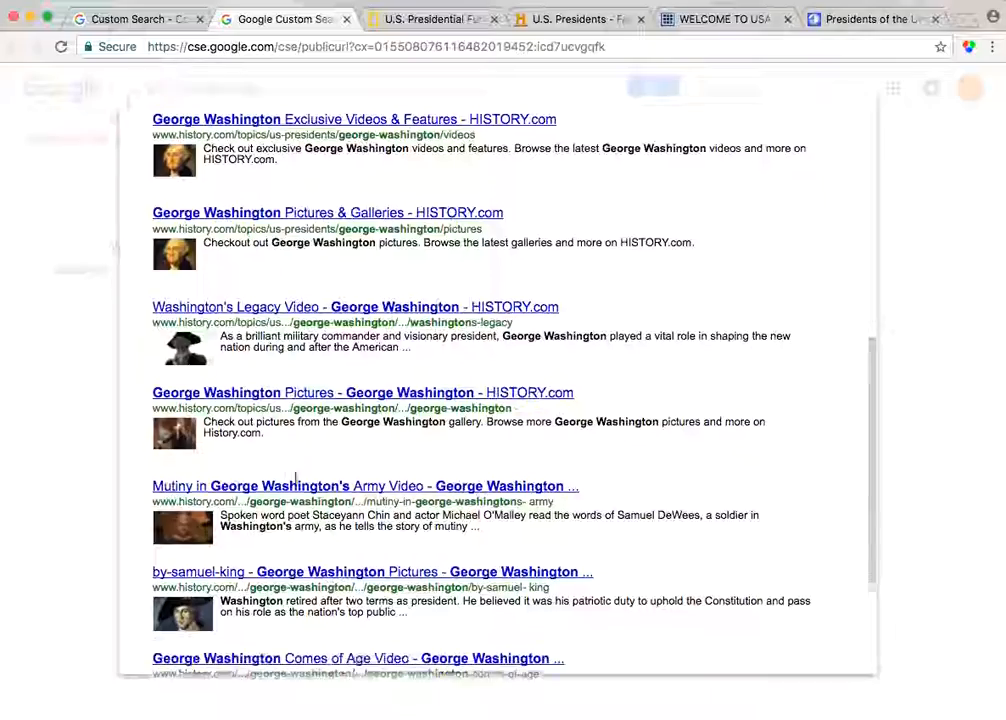
scroll(295, 484, "down", 4)
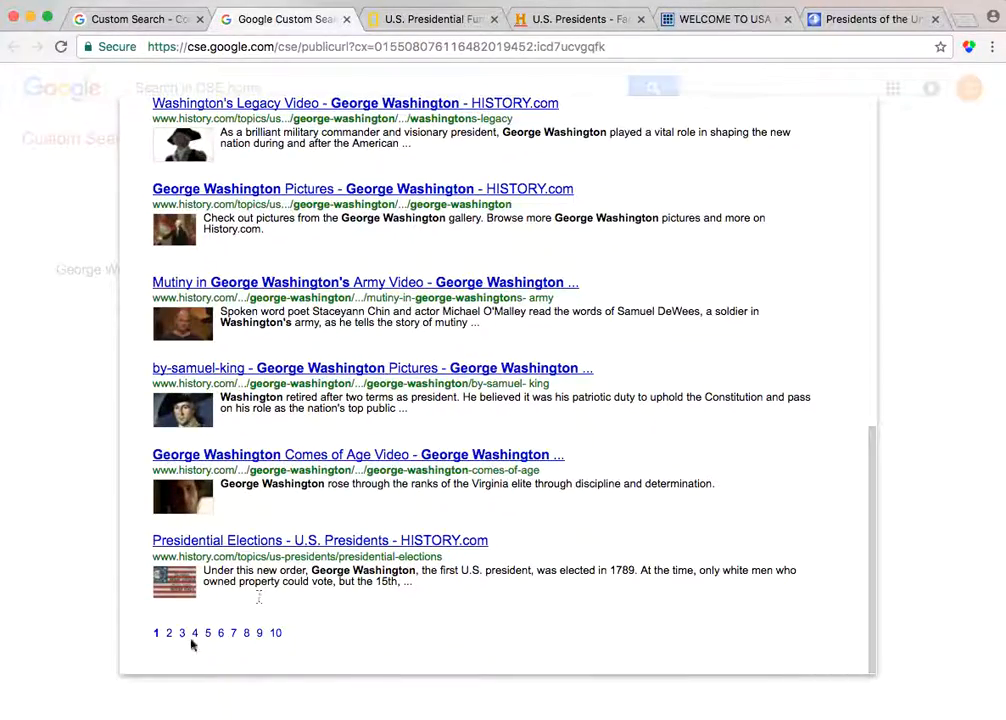
Page through results pages 2 to 6 of the George Washington search, then close the results panel
left_click(170, 638)
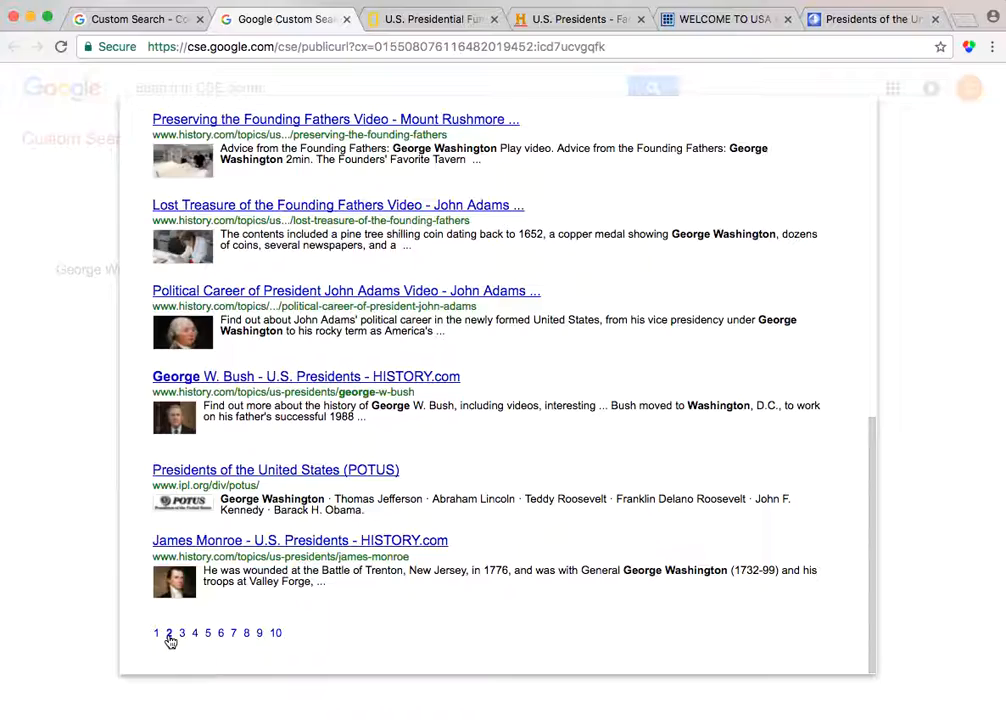
scroll(165, 505, "up", 5)
scroll(190, 507, "up", 3)
scroll(191, 510, "down", 4)
scroll(192, 505, "down", 5)
left_click(182, 633)
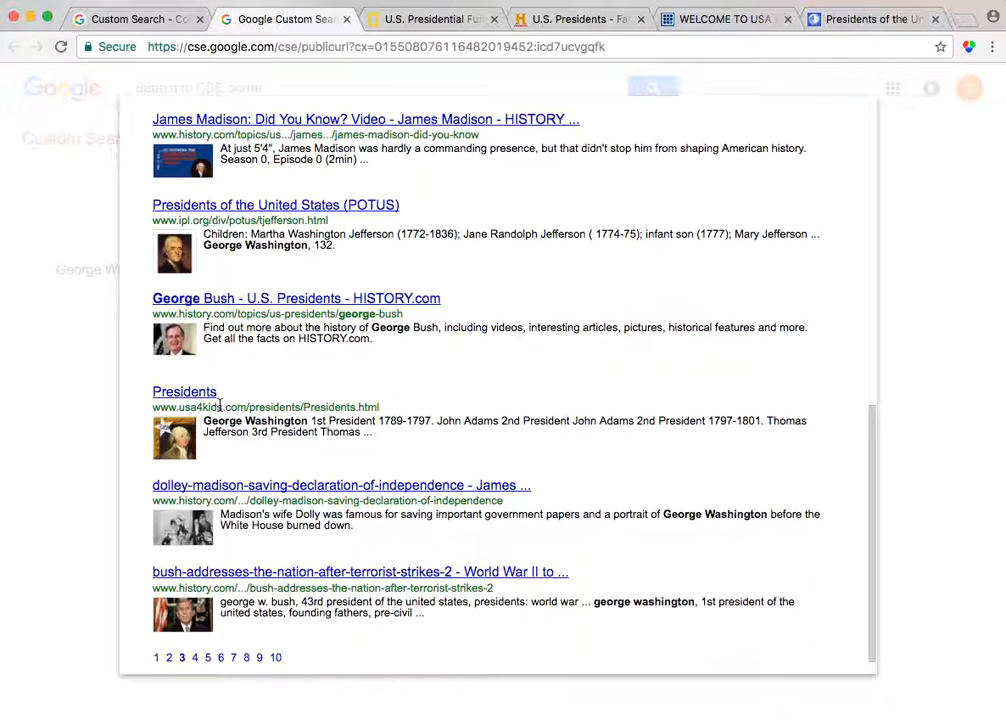
left_click(194, 659)
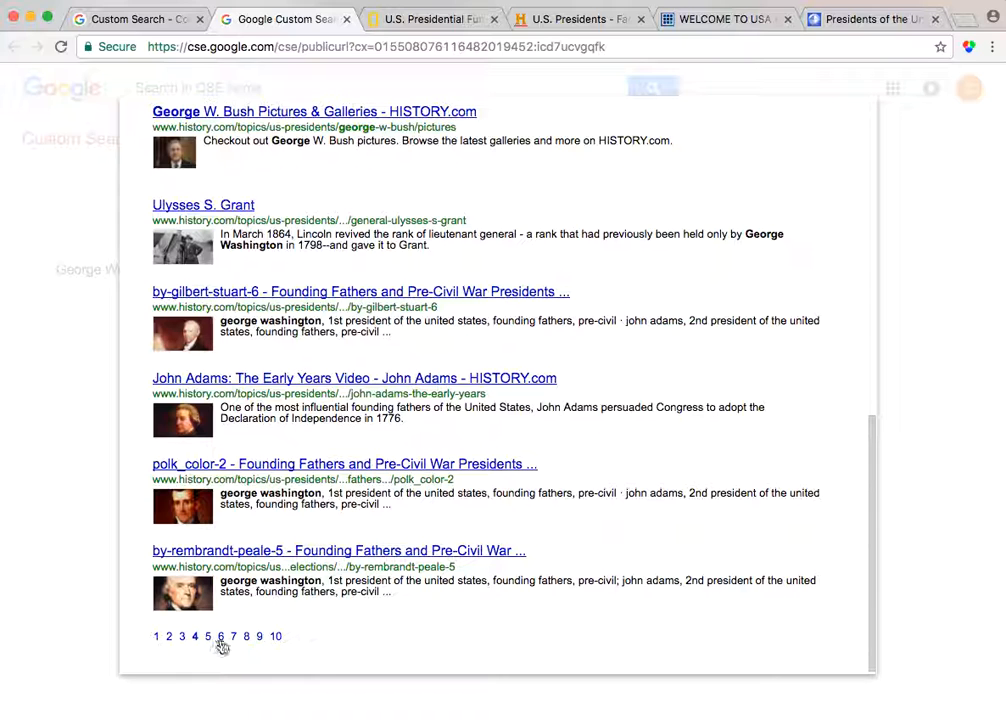
left_click(209, 641)
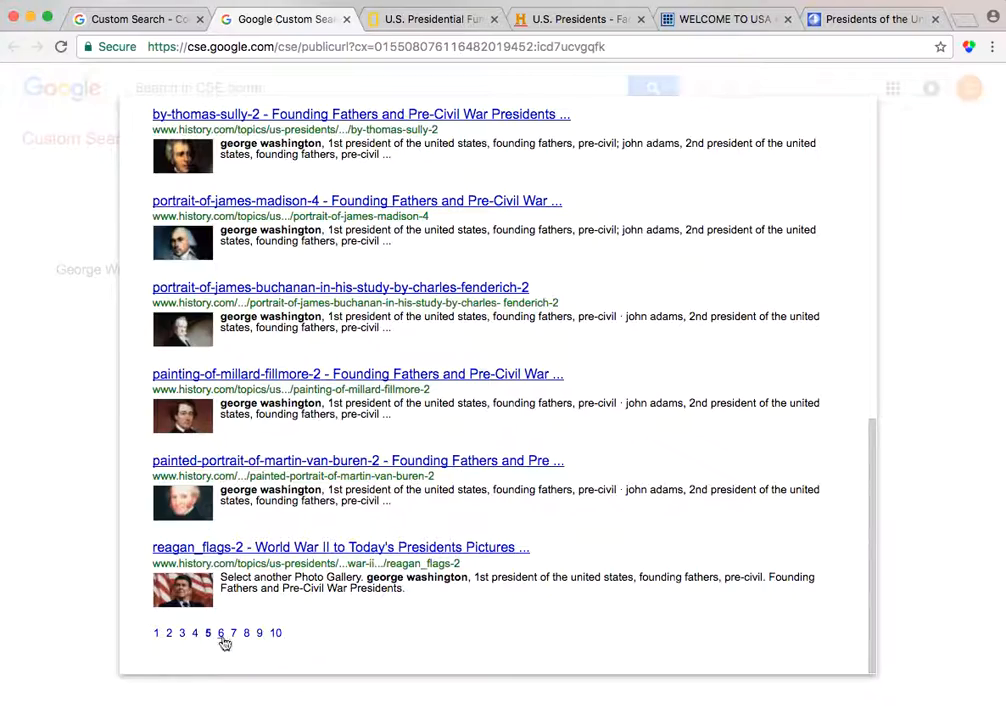
left_click(221, 634)
scroll(250, 422, "up", 1)
scroll(249, 421, "up", 10)
scroll(243, 420, "down", 10)
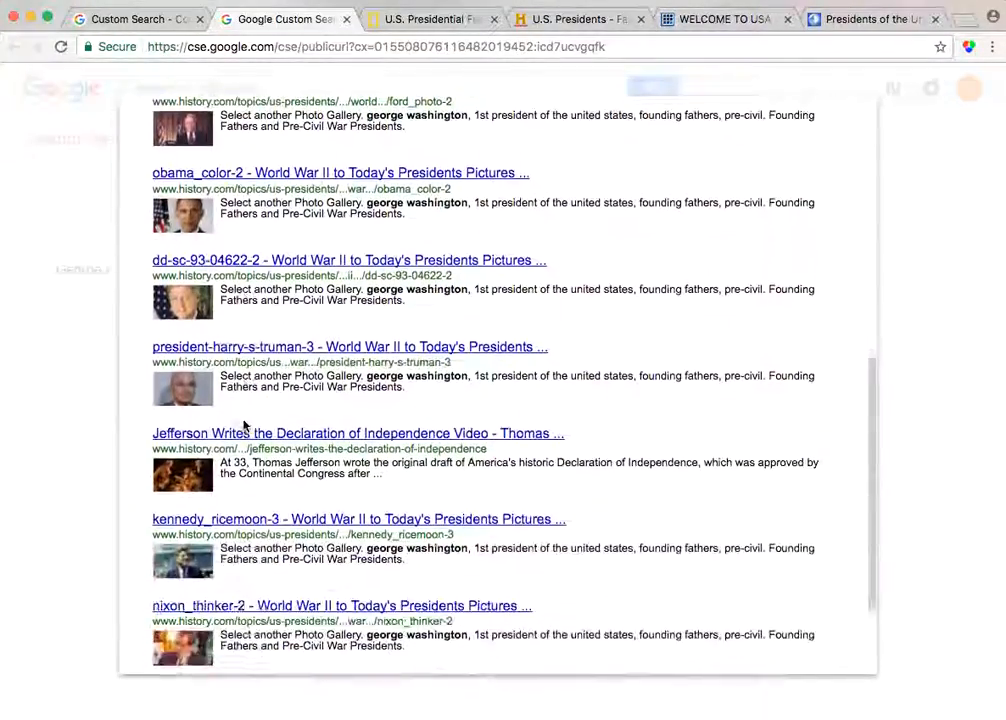
scroll(815, 209, "up", 10)
scroll(825, 224, "up", 1)
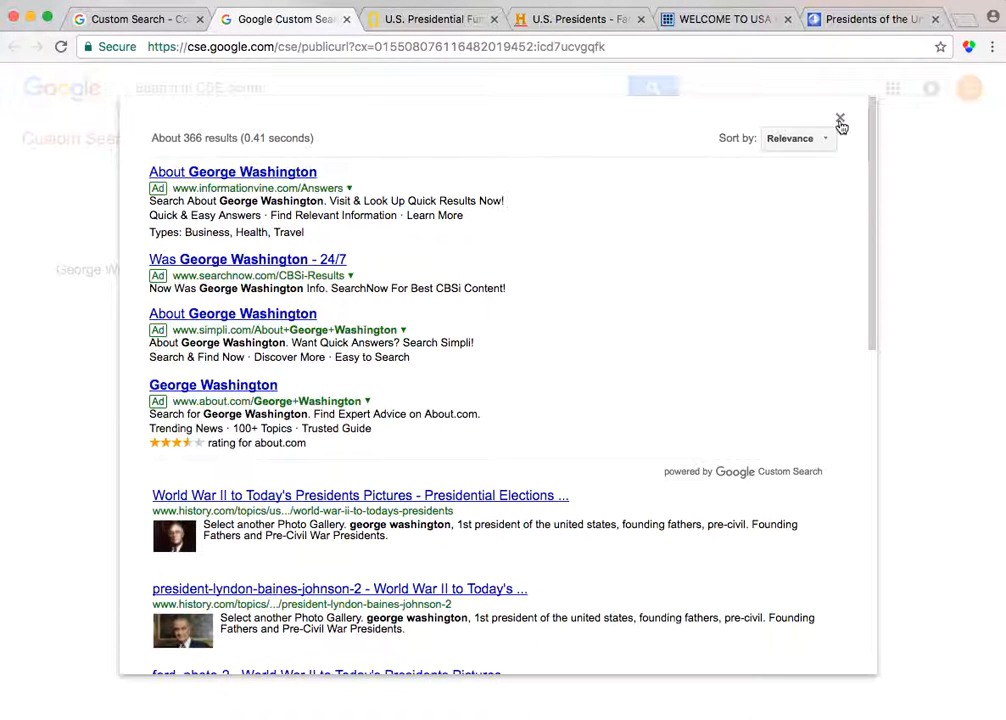
left_click(840, 120)
Open the engine's public URL in a new tab, then return and display the engine's embed code
left_click(163, 28)
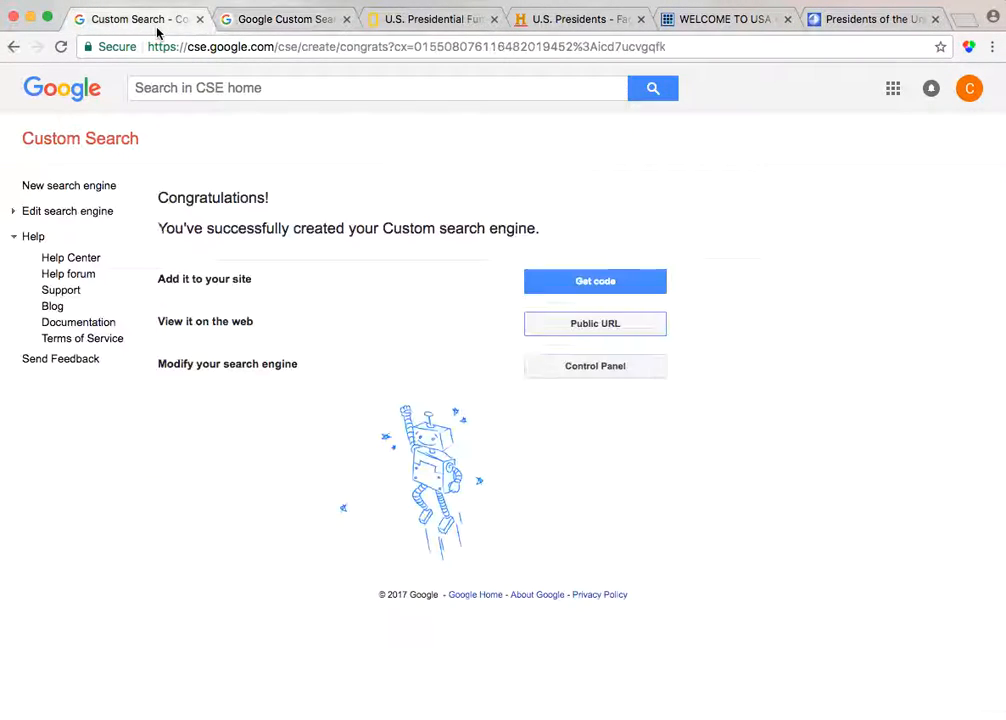
left_click(555, 330)
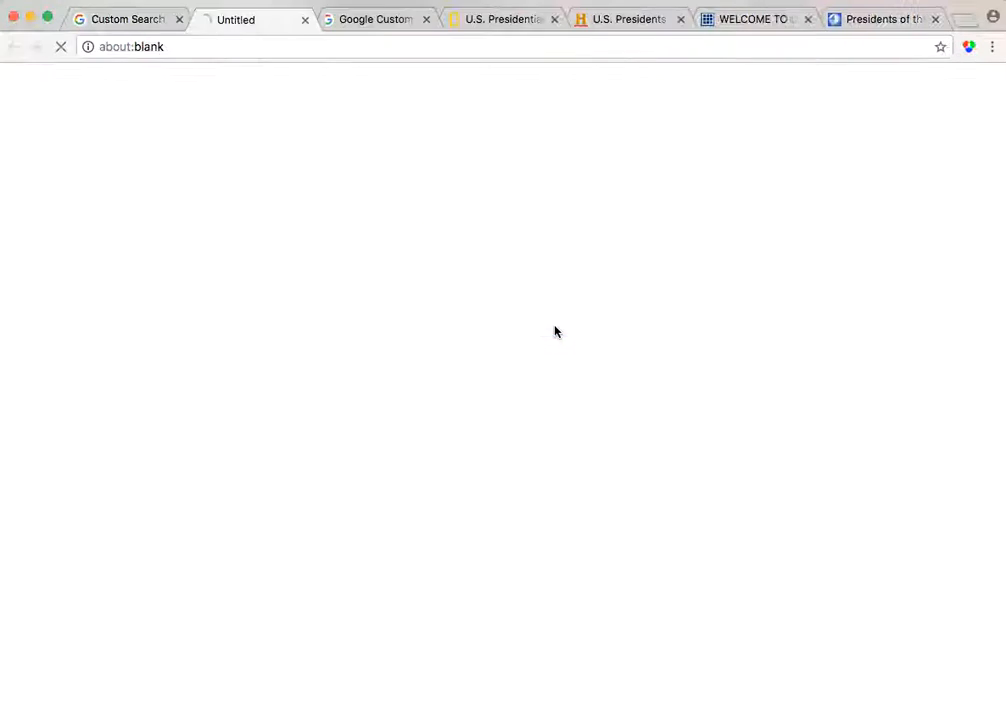
left_click(219, 50)
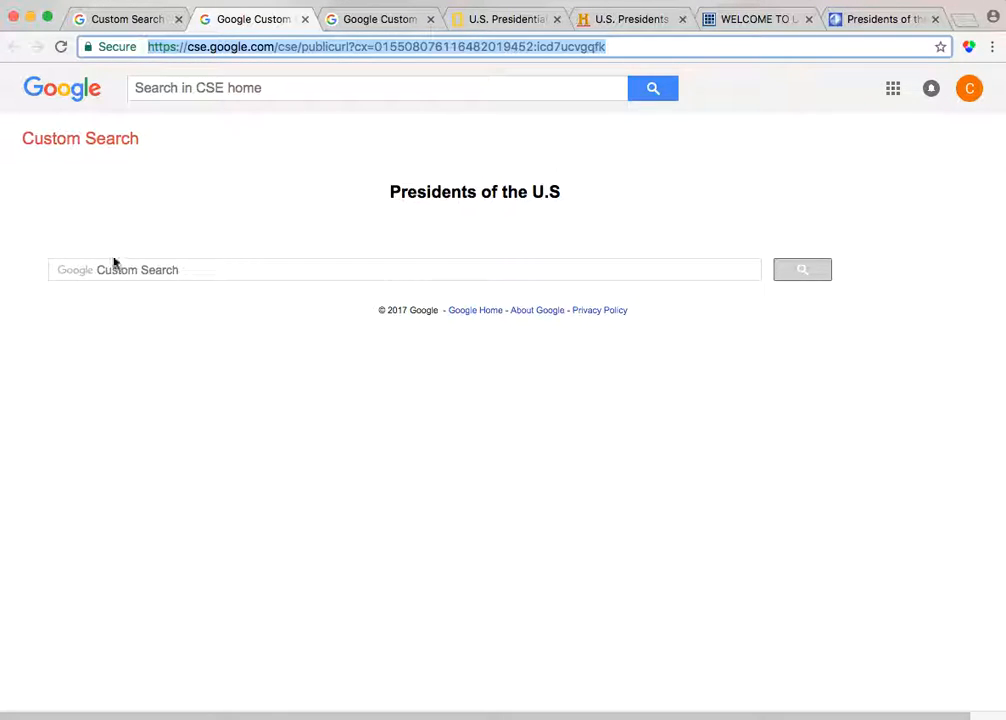
left_click(126, 20)
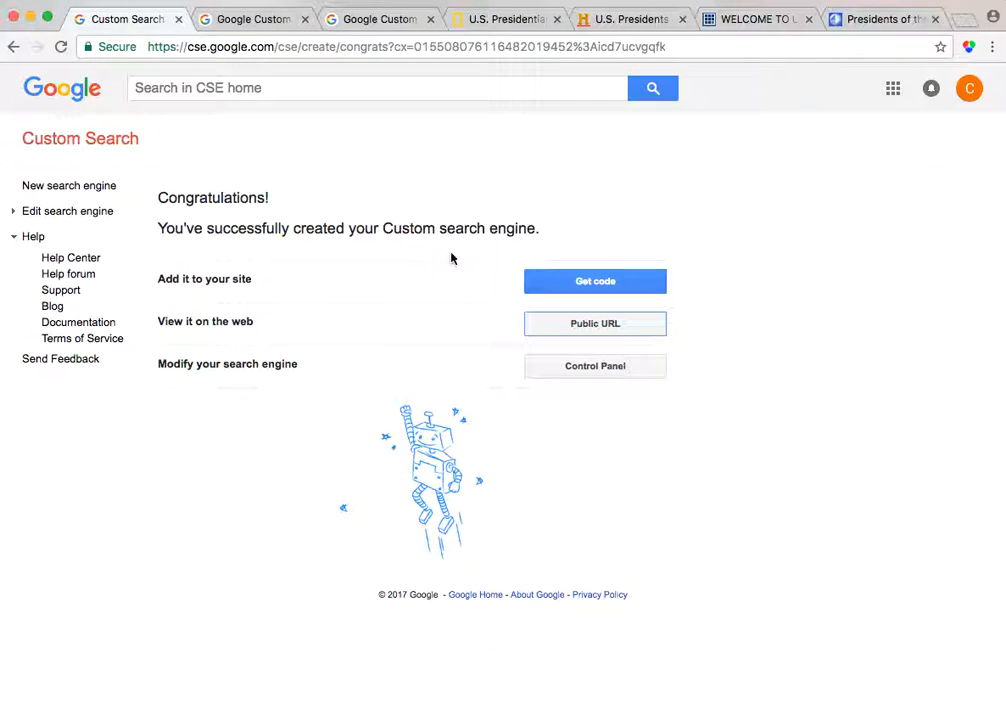
left_click(597, 284)
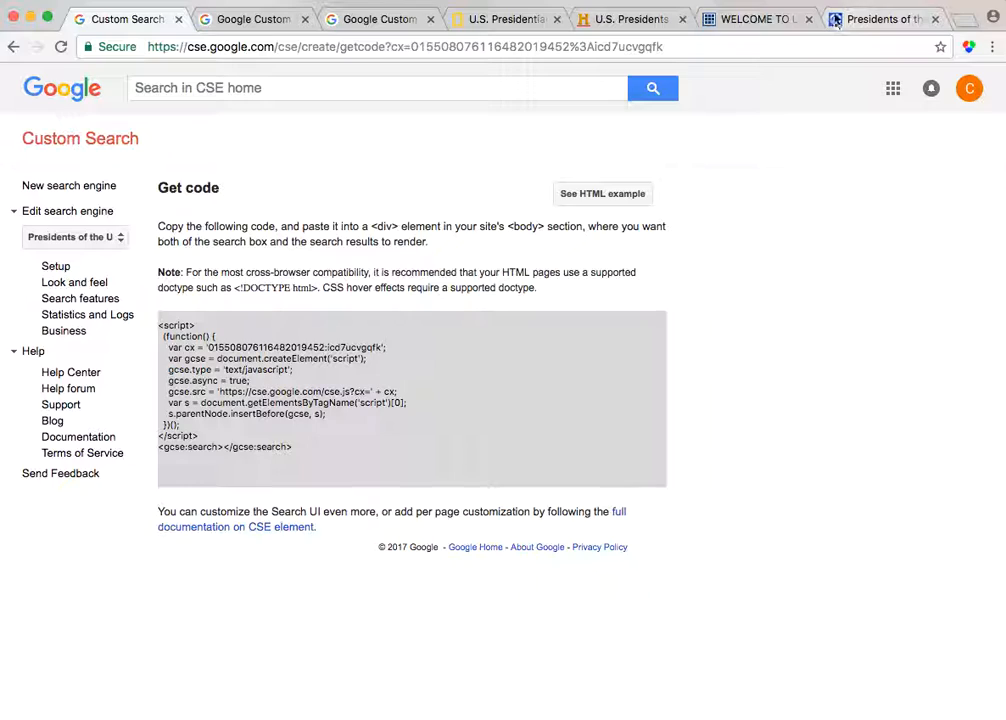
Open weebly.com in a new tab and start editing the class website
left_click(958, 27)
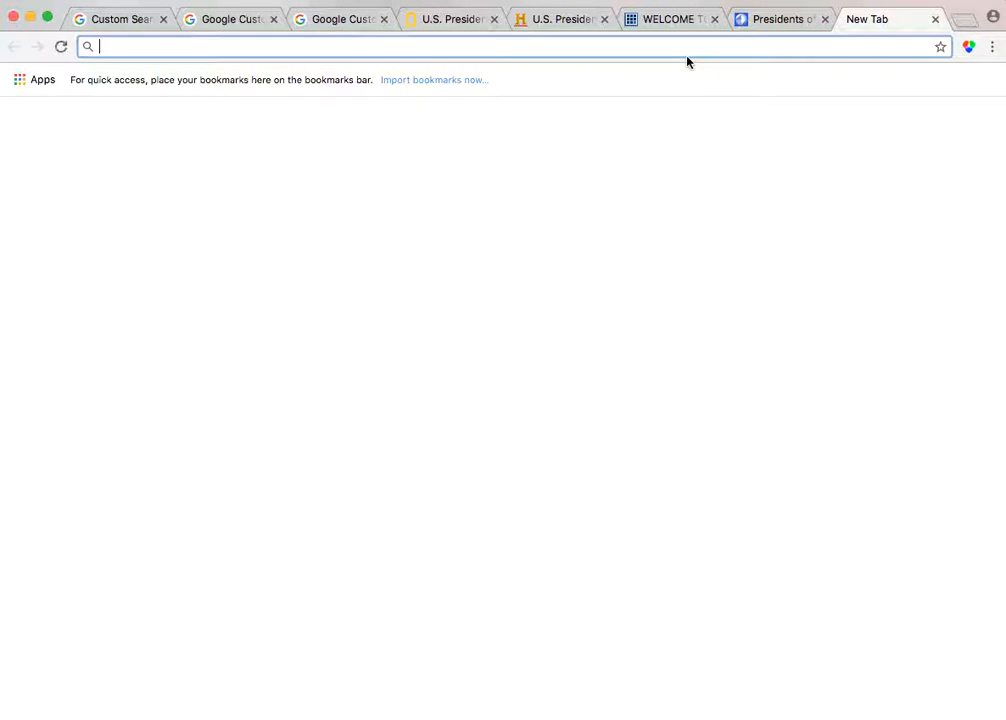
type("weeblu.com")
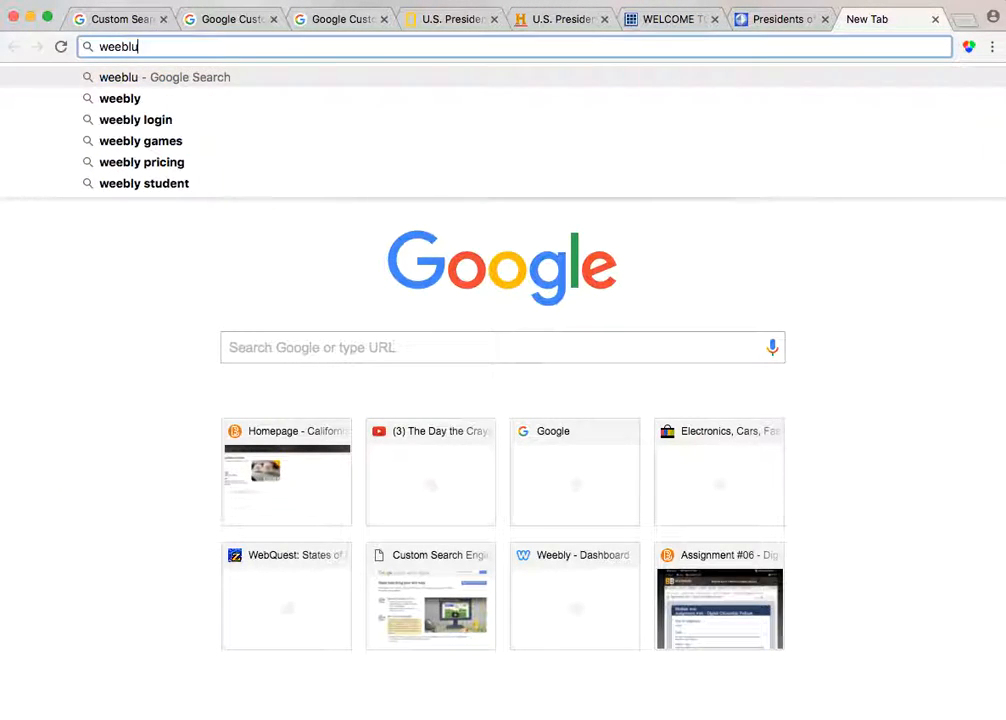
key("BackSpace")
key("BackSpace")
key("BackSpace")
key("BackSpace")
key("BackSpace")
type("y")
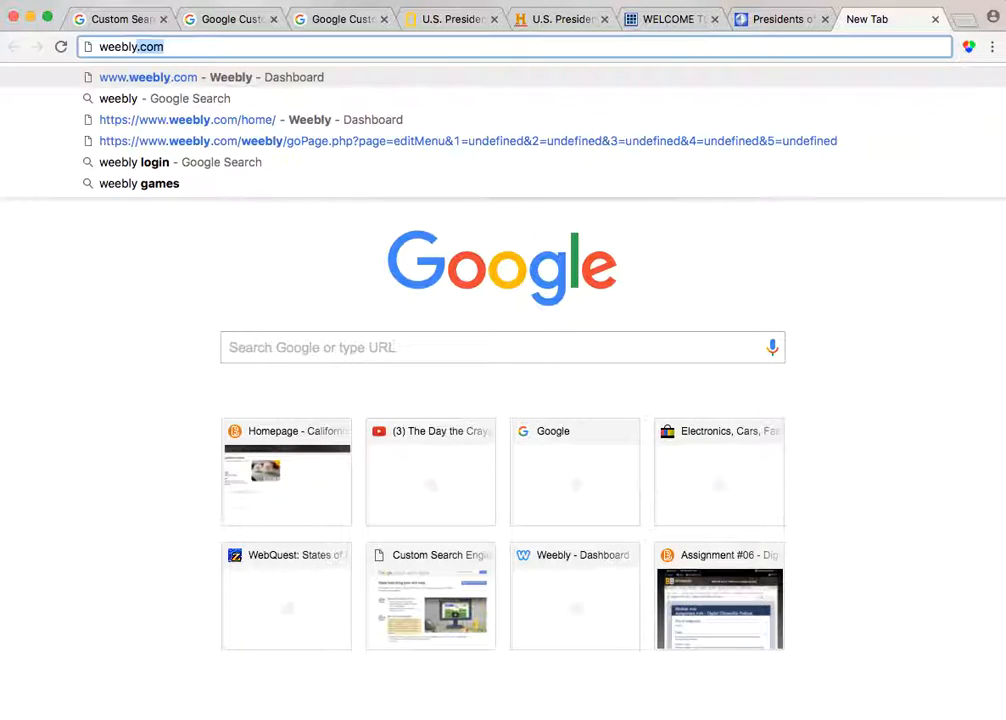
type(".com")
key("Return")
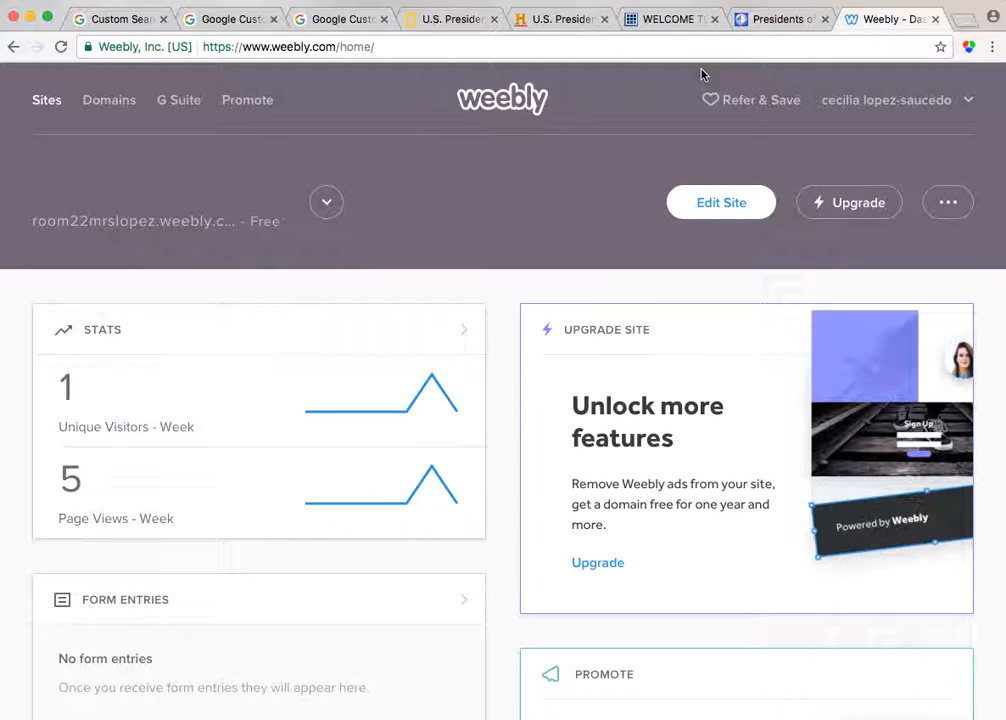
left_click(704, 217)
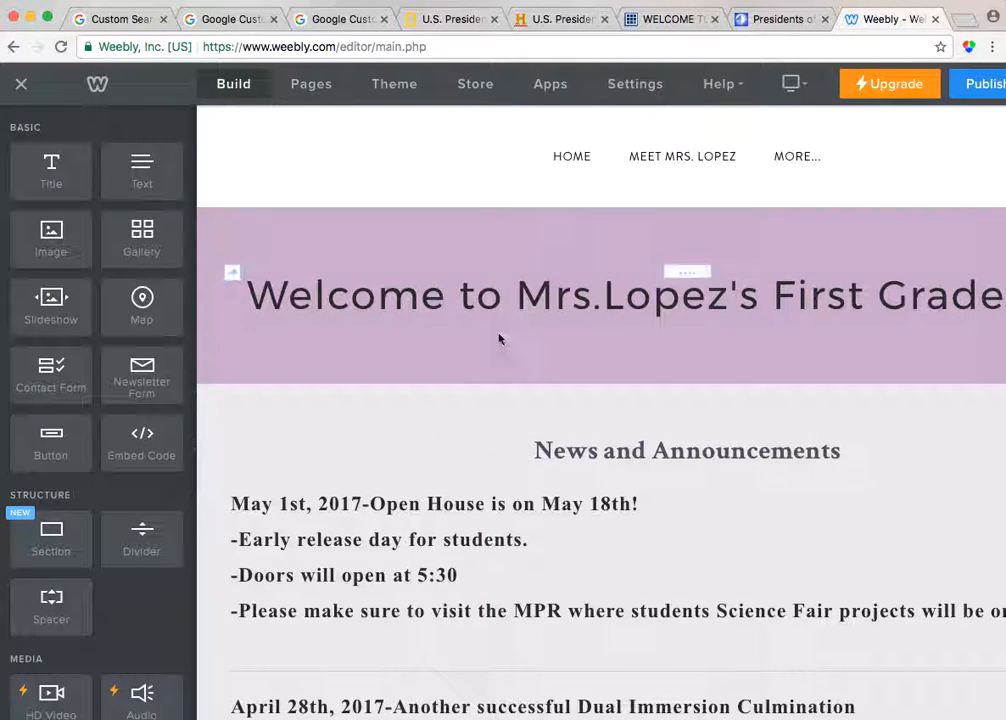
Add an Embed Code element below the News and Announcements and open its custom HTML editor
scroll(498, 323, "down", 5)
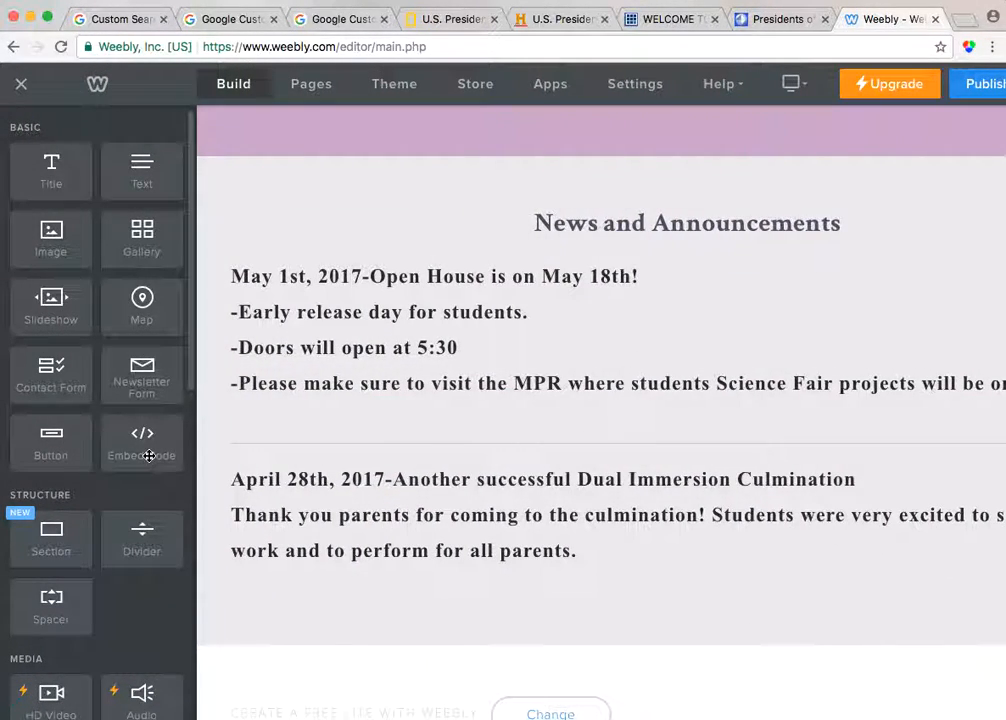
left_click_drag(144, 447, 207, 591)
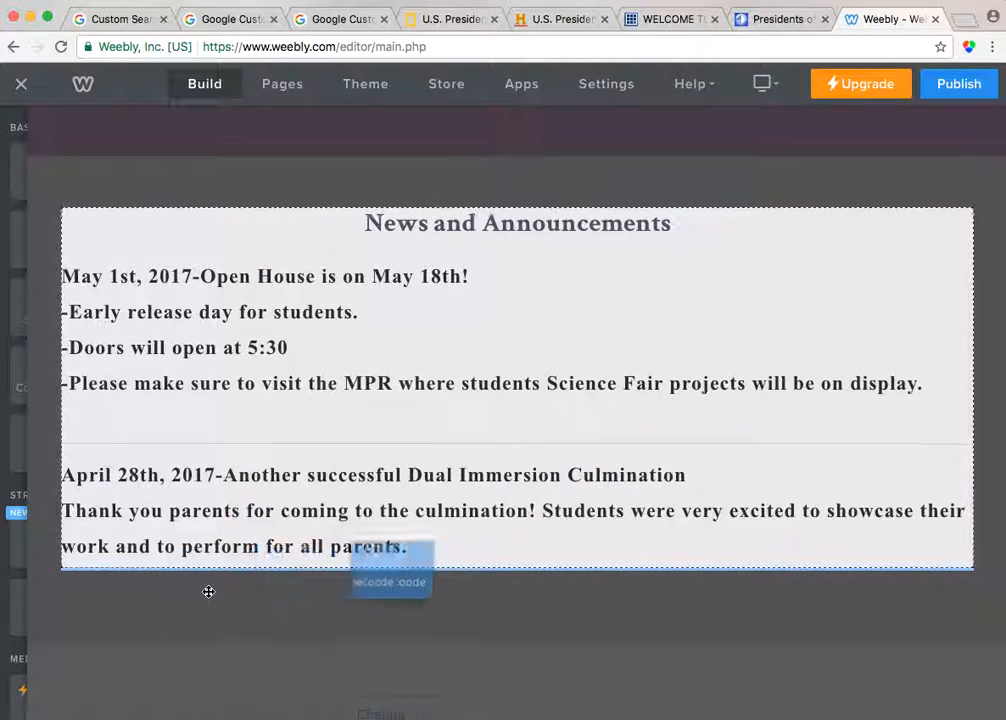
scroll(270, 580, "down", 2)
left_click(162, 521)
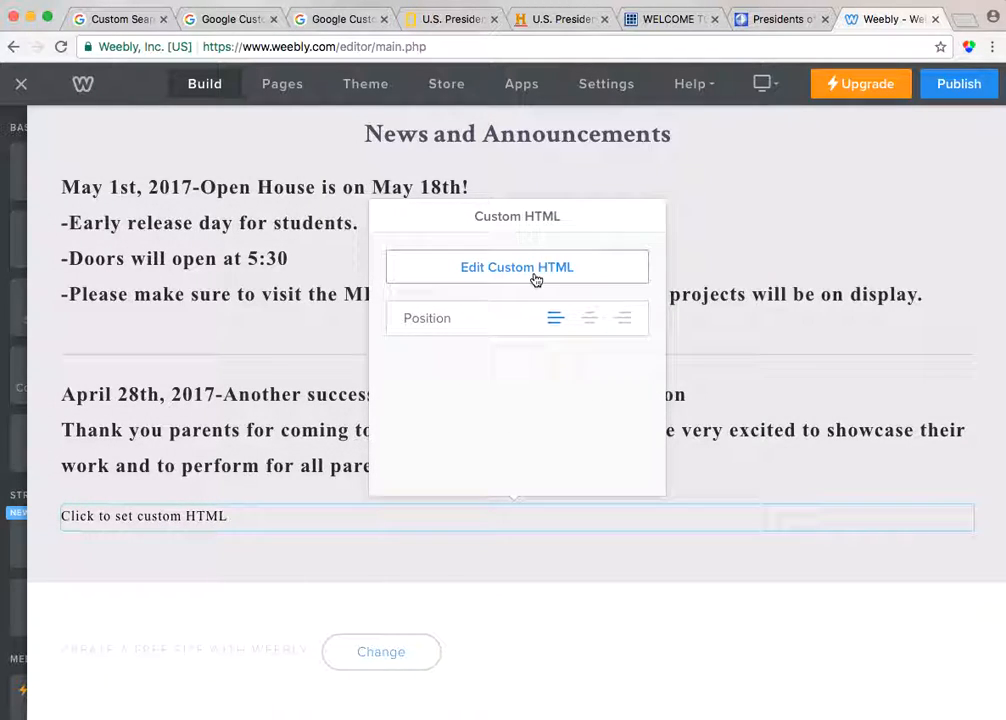
left_click(507, 269)
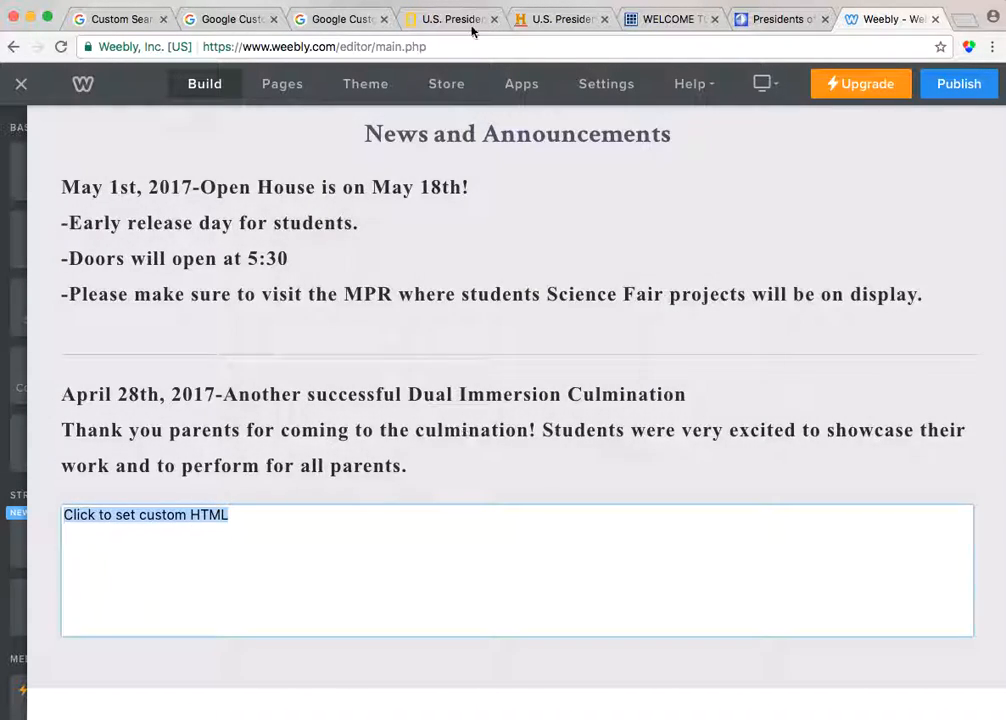
Return to the Custom Search control panel, choose the Presidents of the U.S engine, and open its Setup page
left_click(232, 20)
left_click(152, 22)
left_click(229, 24)
left_click(112, 22)
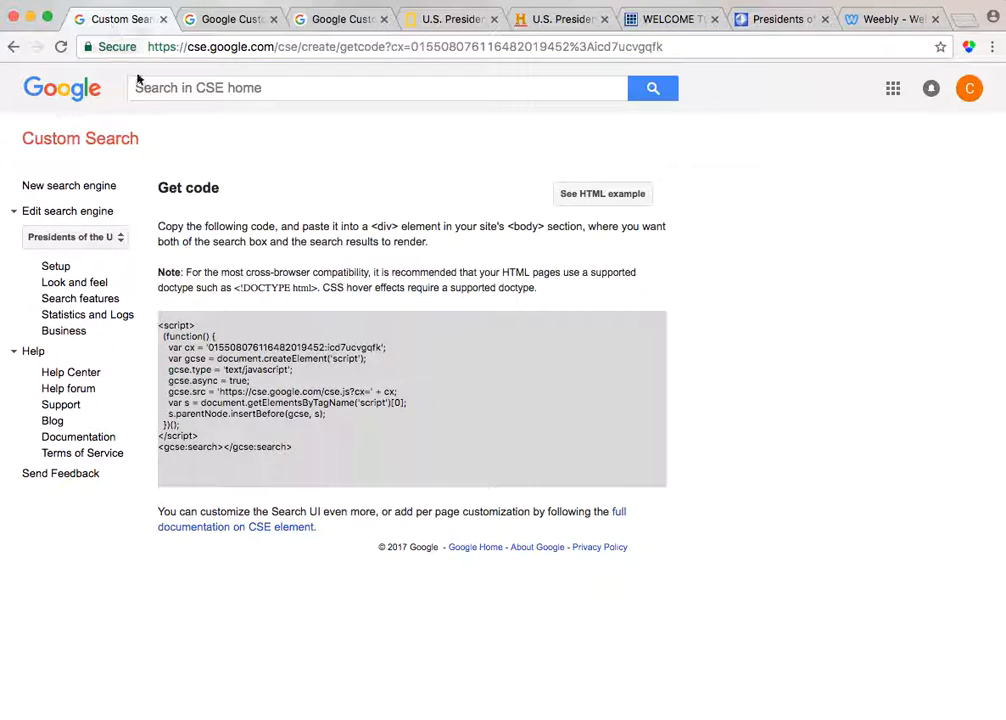
left_click(86, 214)
left_click(87, 214)
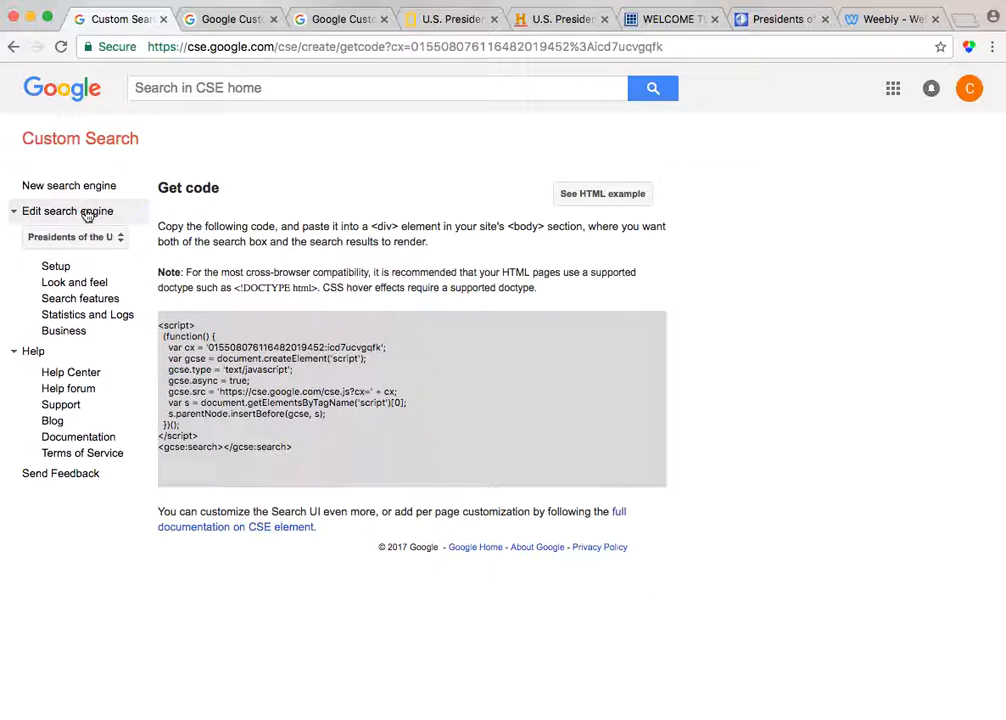
left_click(74, 241)
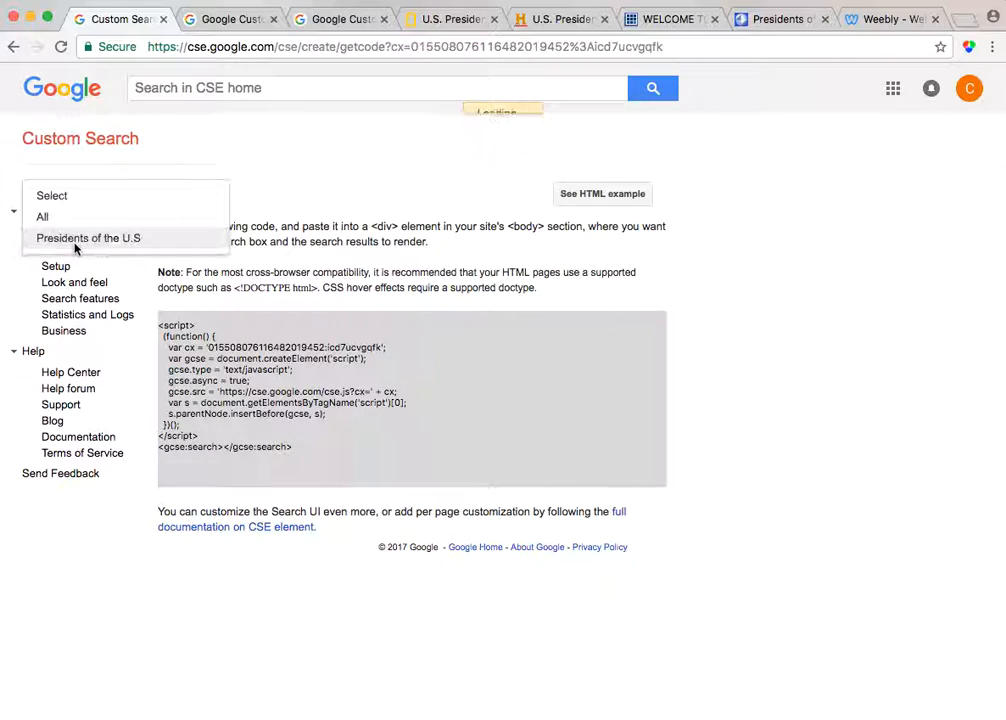
left_click(76, 248)
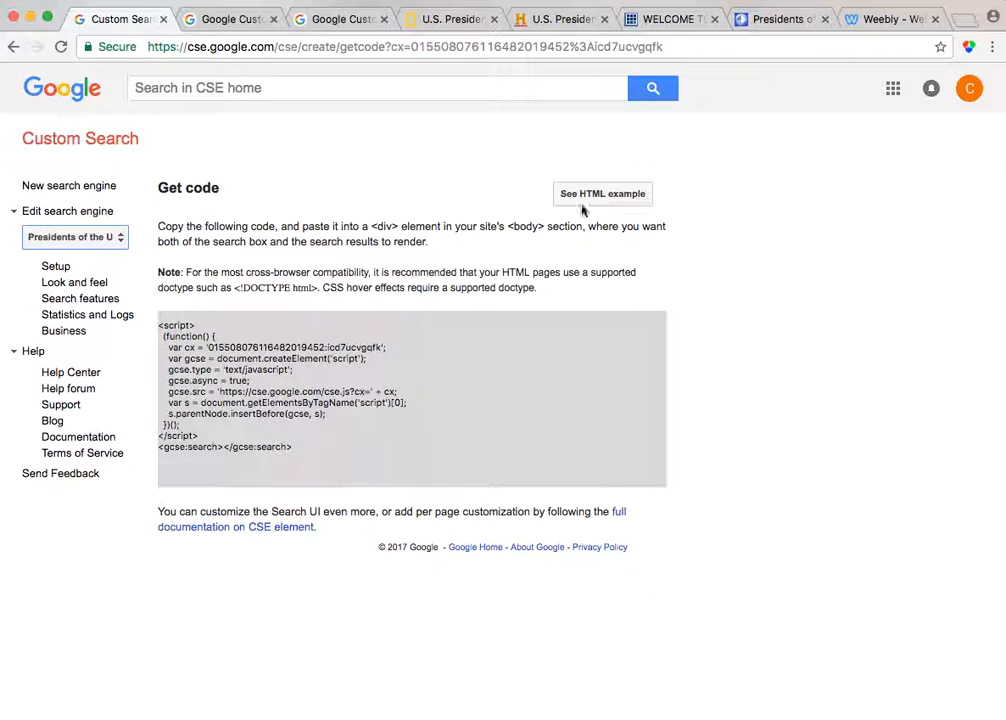
left_click(128, 276)
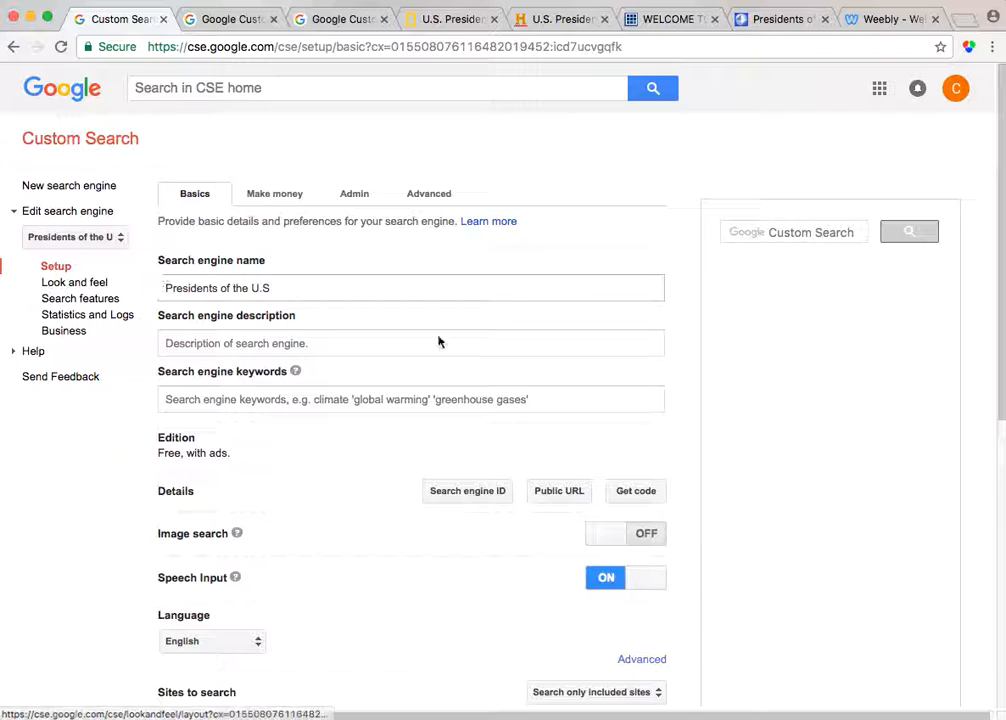
Scroll through the engine's basic setup settings and its list of sites to search
scroll(377, 326, "down", 3)
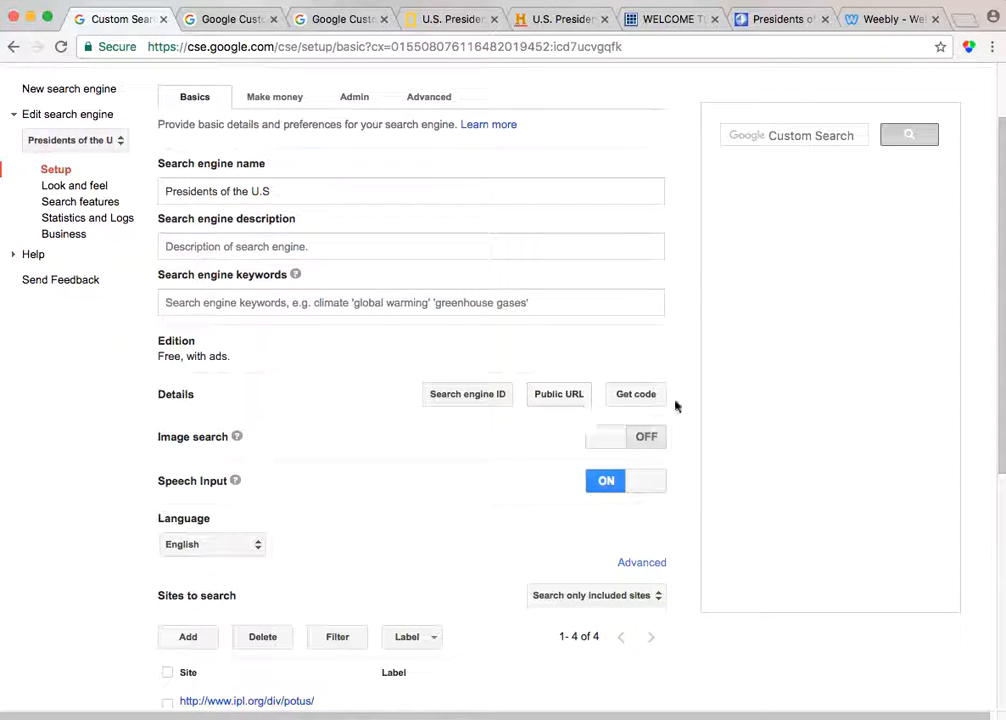
scroll(656, 404, "down", 5)
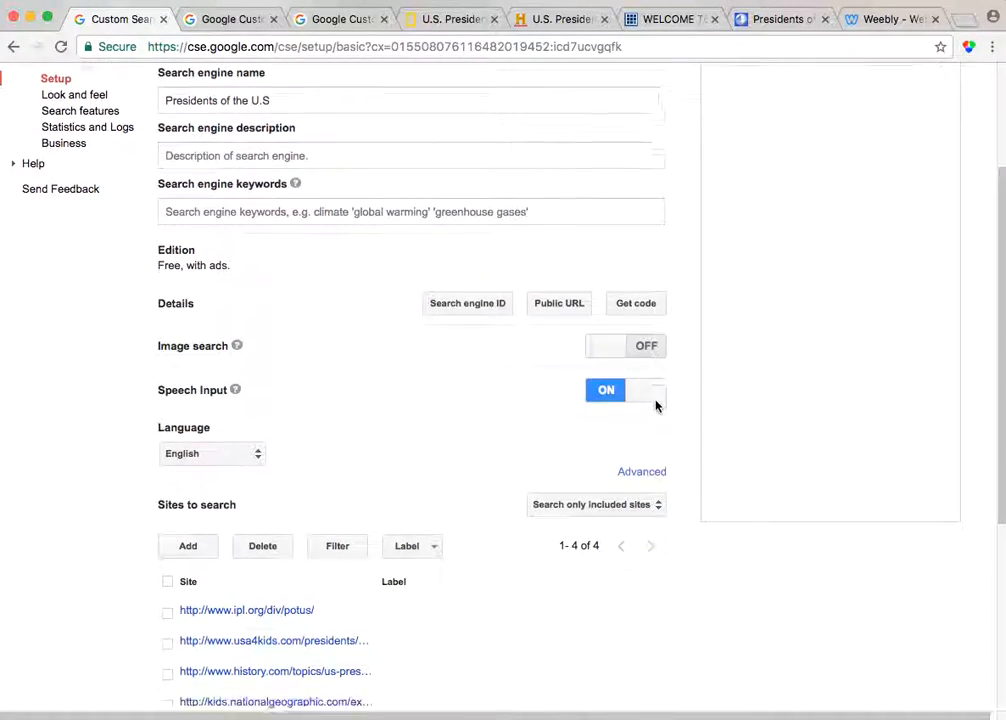
scroll(656, 404, "up", 5)
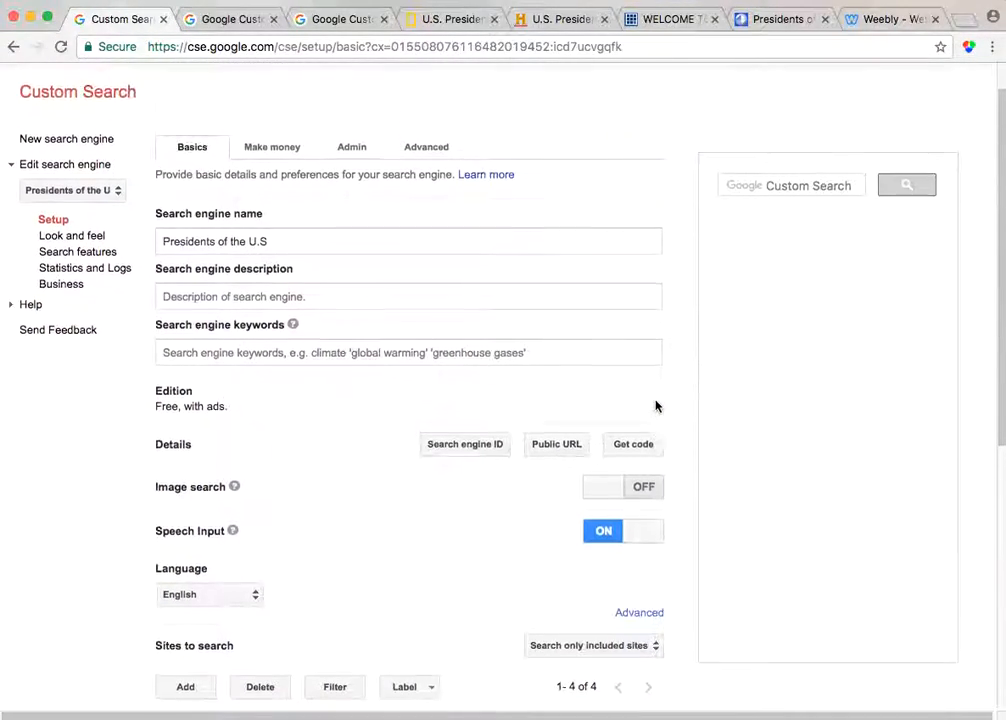
scroll(600, 414, "down", 5)
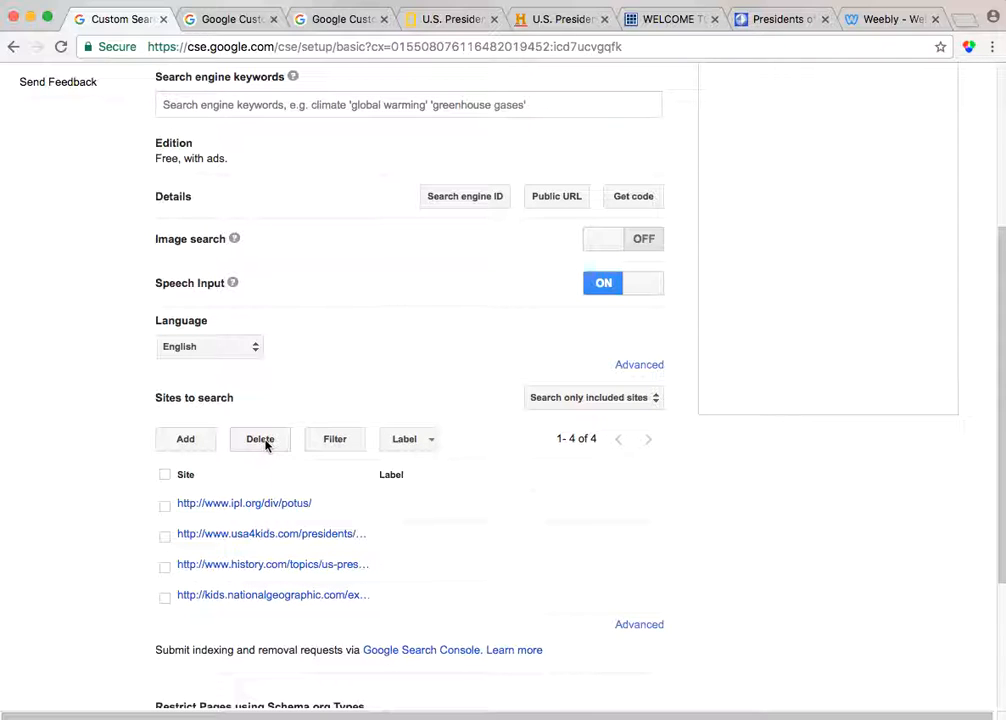
scroll(406, 548, "down", 6)
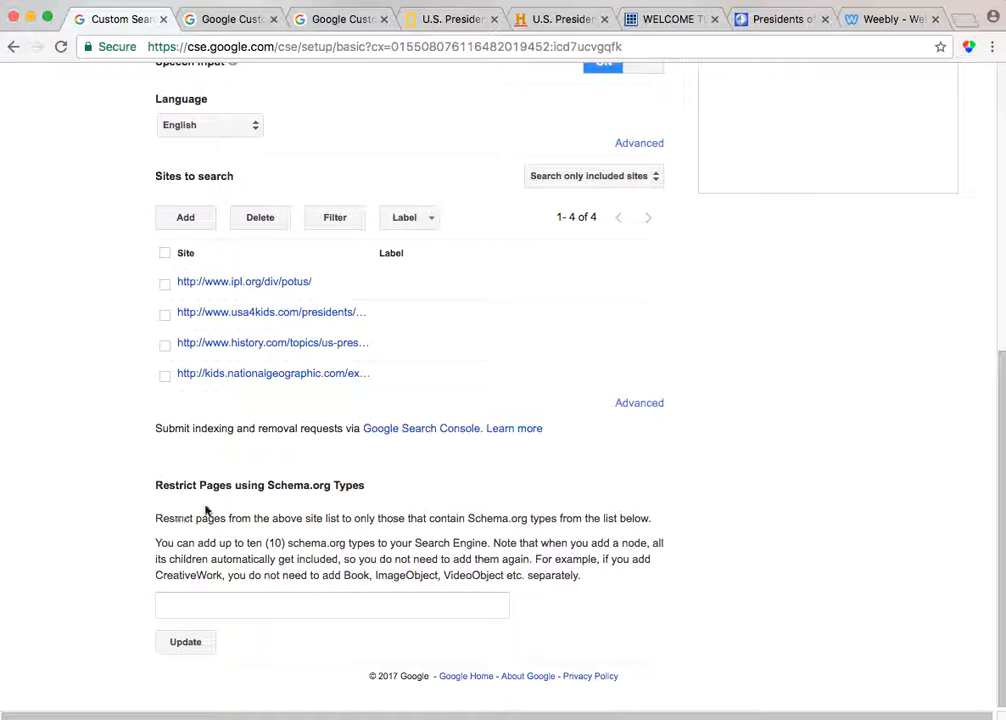
scroll(211, 512, "up", 1)
scroll(219, 501, "up", 7)
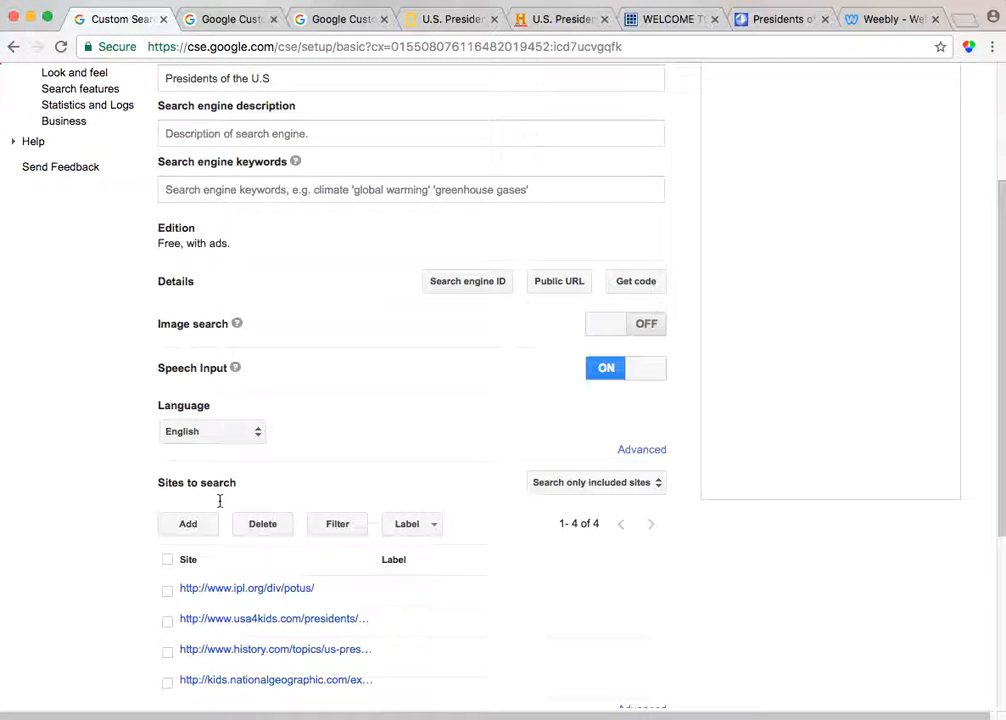
scroll(219, 501, "up", 3)
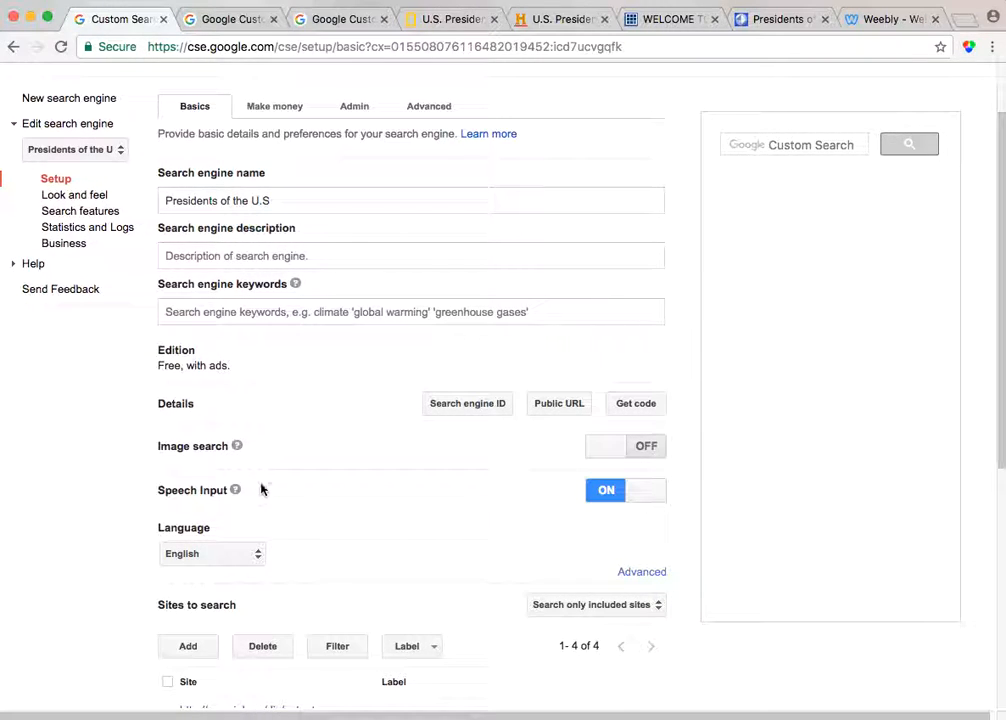
Open the engine's Get code page and copy its sample HTML page example
left_click(636, 405)
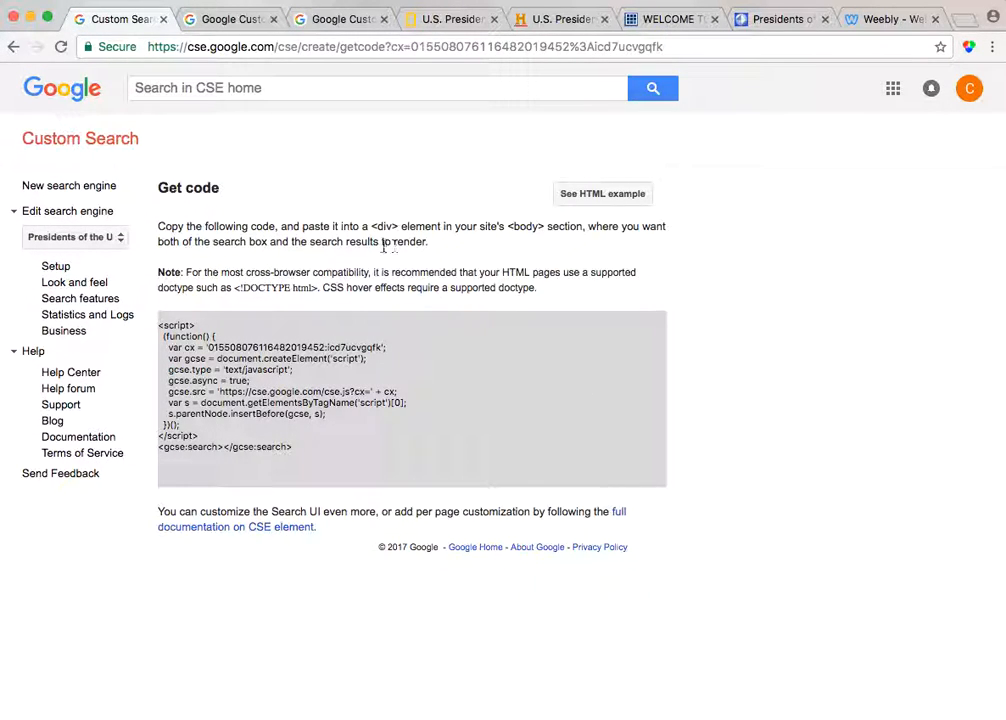
left_click(576, 202)
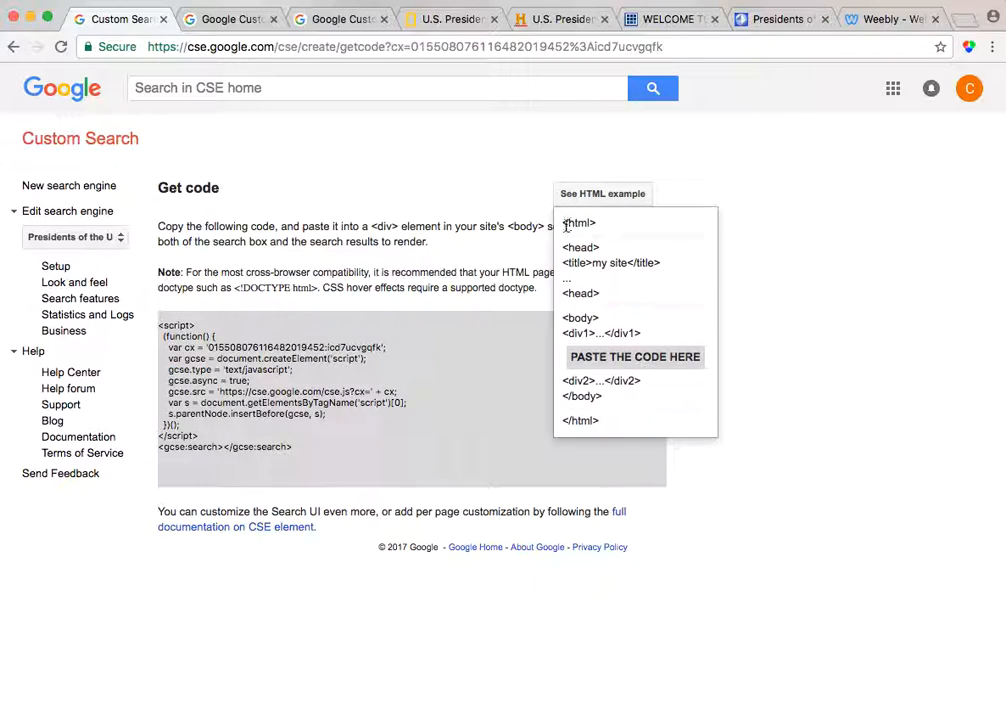
left_click_drag(564, 222, 602, 420)
key("super+c")
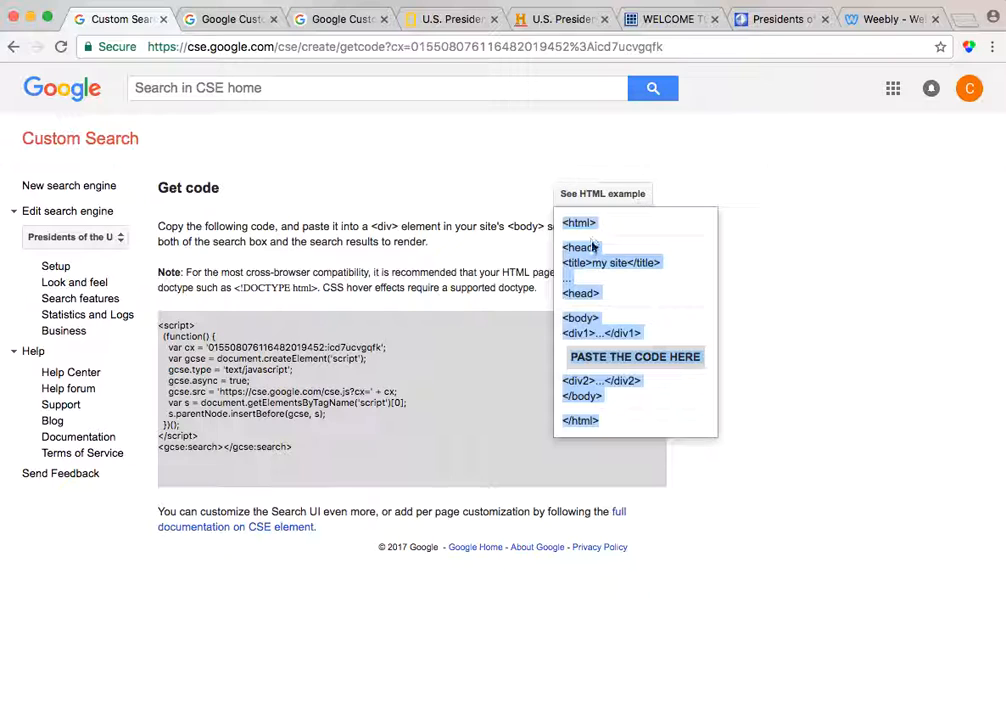
Switch to the Weebly editor and replace the embed element's placeholder HTML with the pasted HTML example
left_click(886, 22)
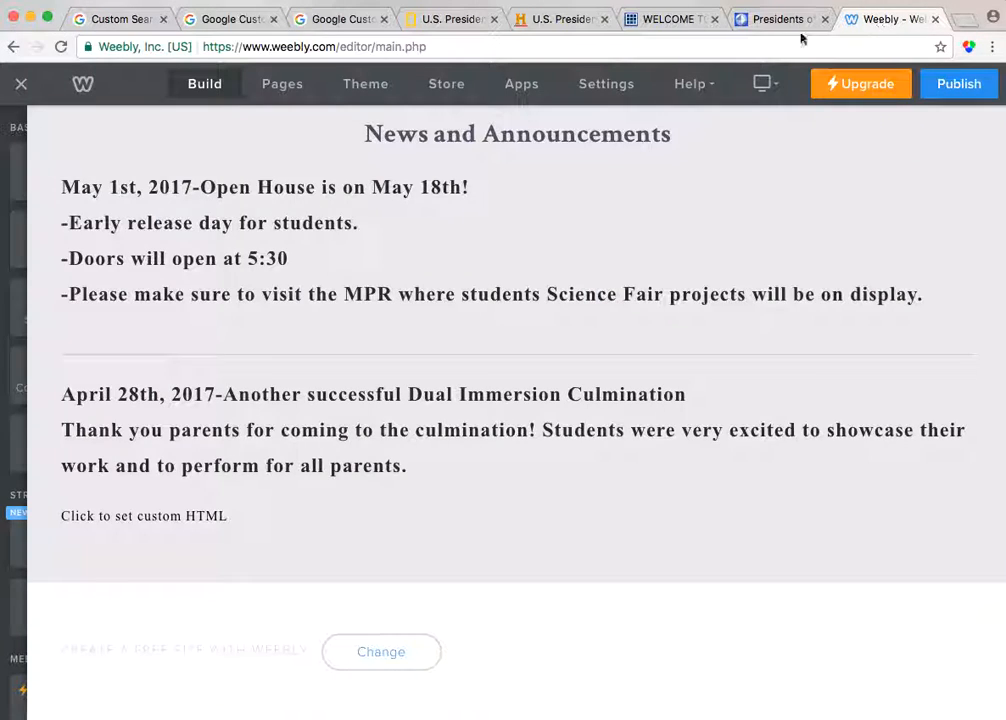
left_click(168, 515)
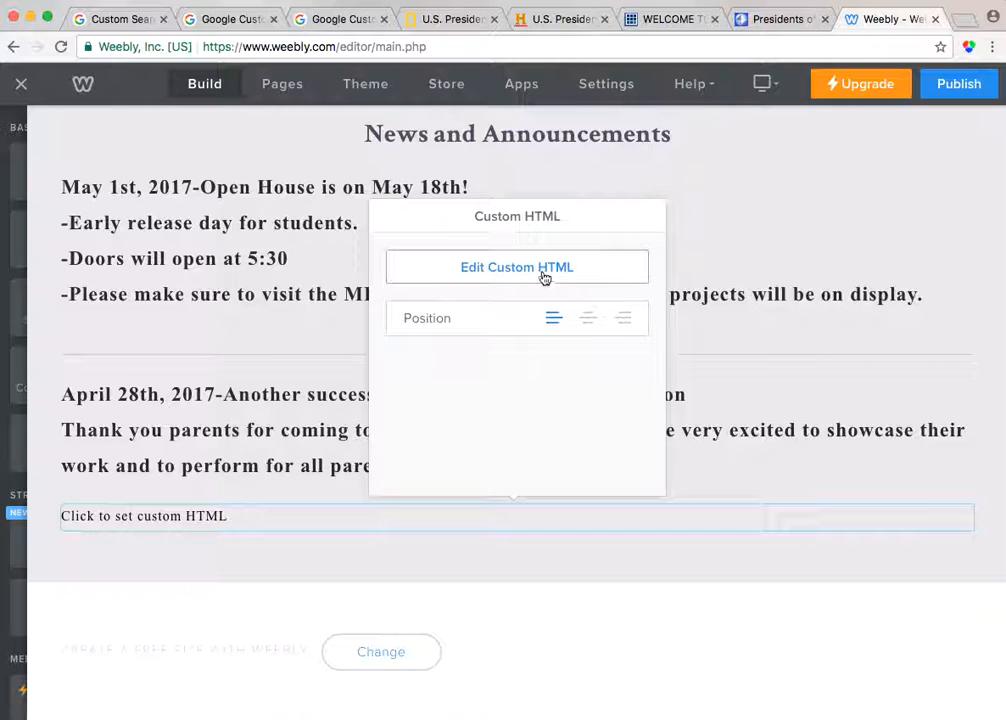
left_click(562, 268)
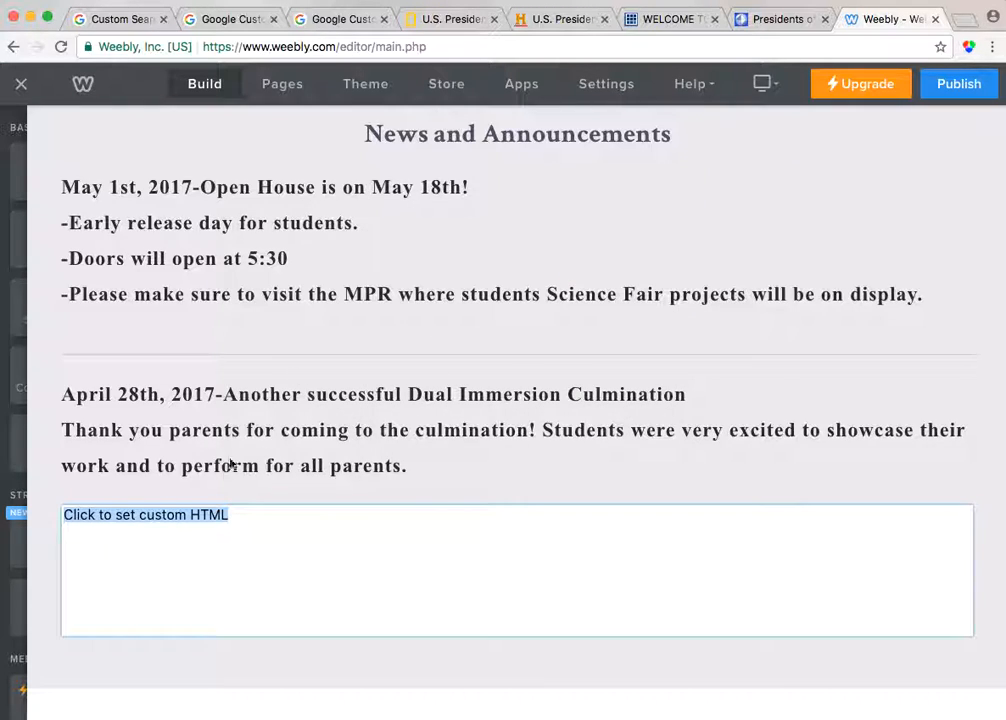
key("BackSpace")
key("super+v")
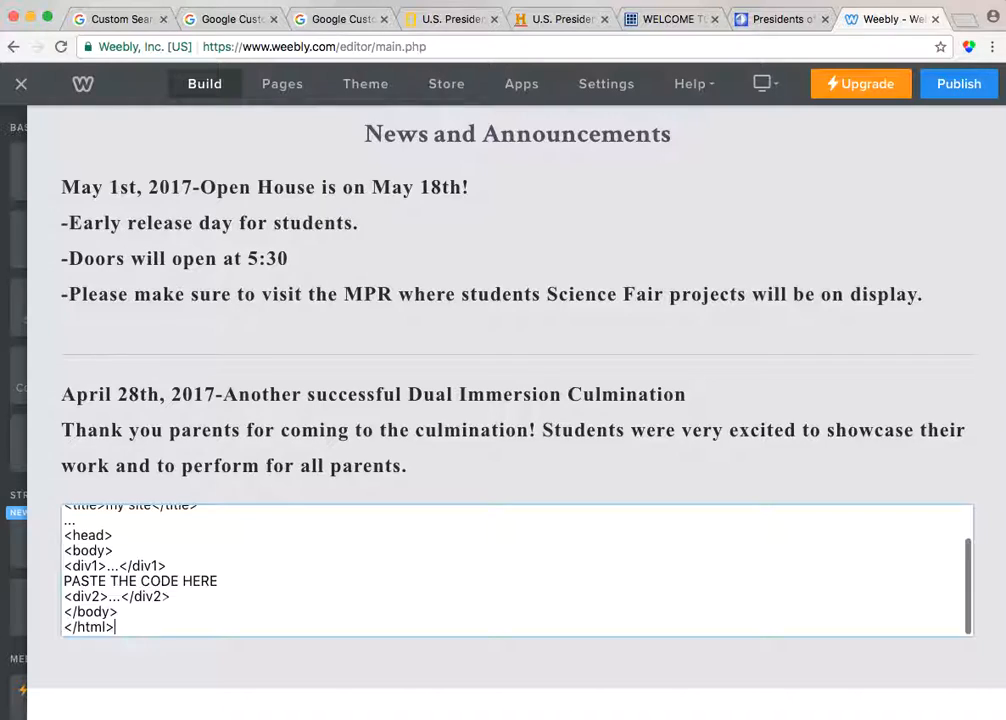
Delete the div1 content, the PASTE THE CODE HERE line and the div2 opening, leaving an empty line between <div1> and </div2>
scroll(193, 583, "down", 1)
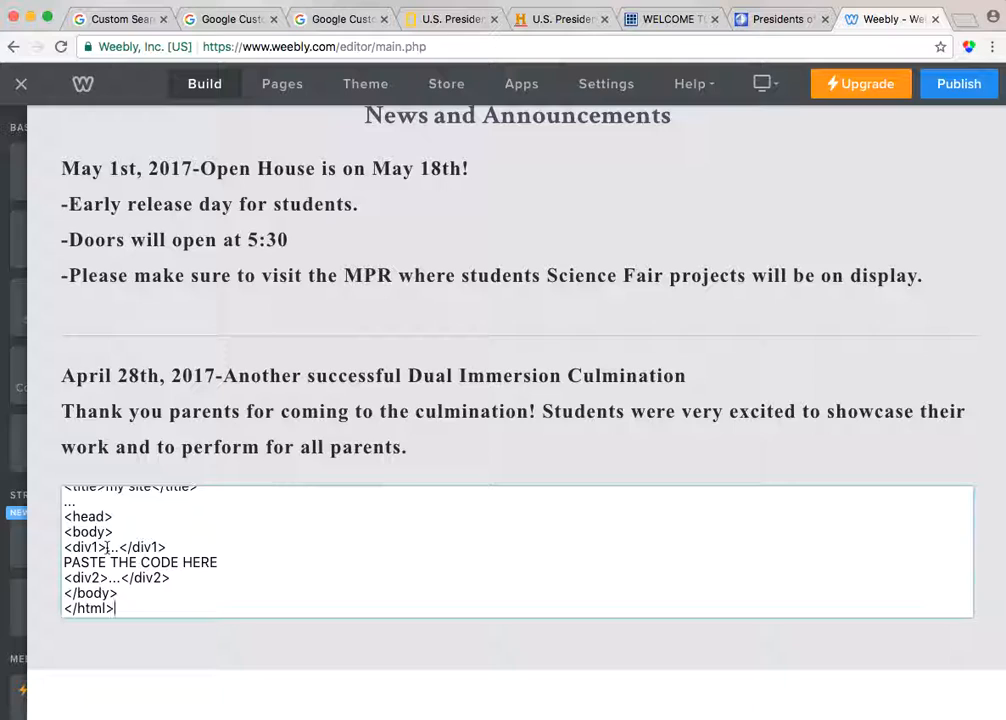
left_click_drag(107, 547, 121, 574)
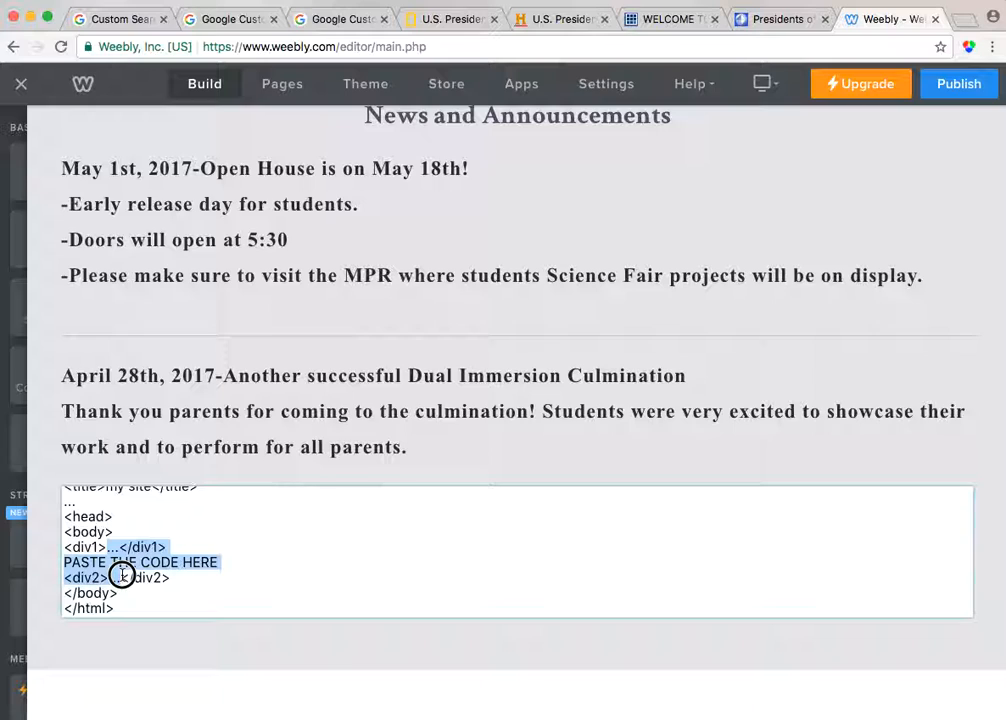
left_click_drag(121, 574, 122, 576)
key("BackSpace")
key("Return")
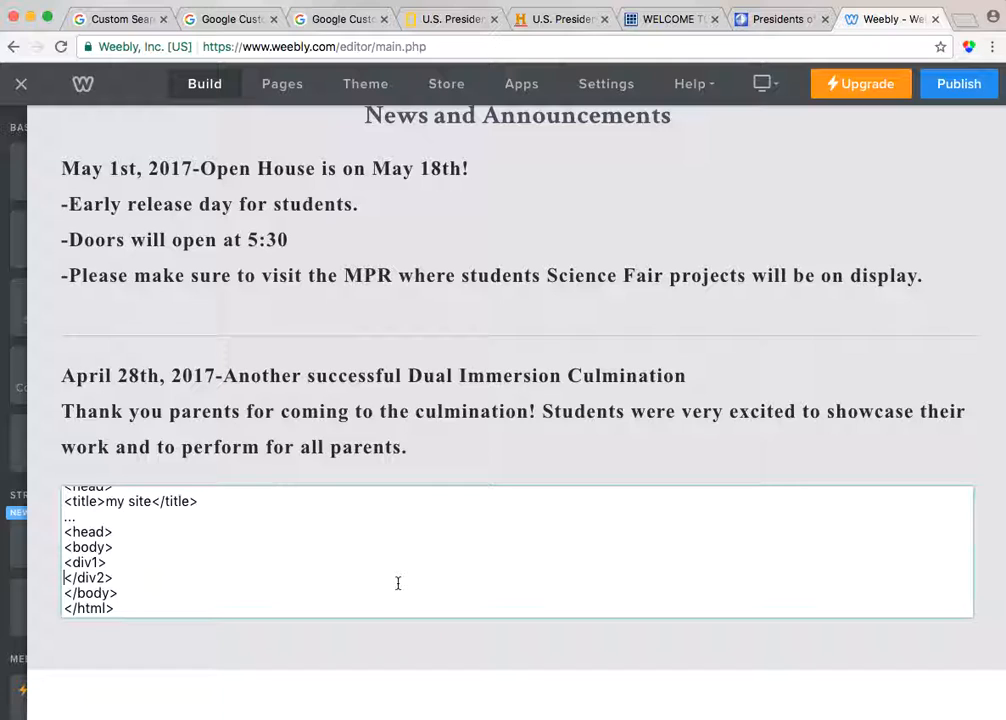
key("Return")
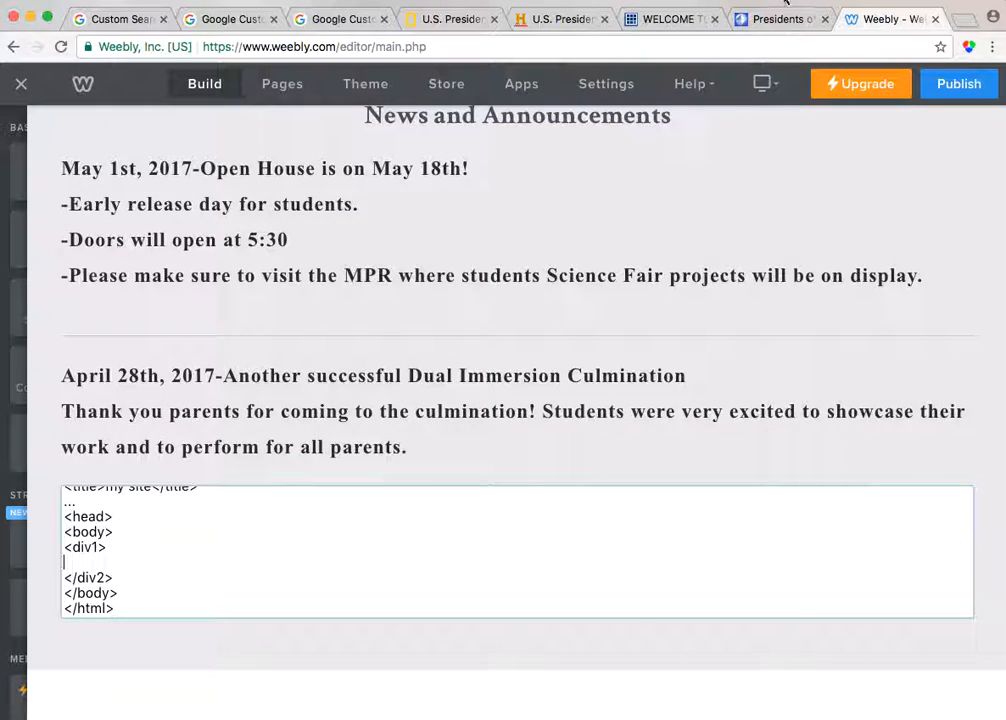
Copy the Custom Search engine code and paste it on the empty line between <div1> and </div2> in the embed's HTML
left_click(112, 27)
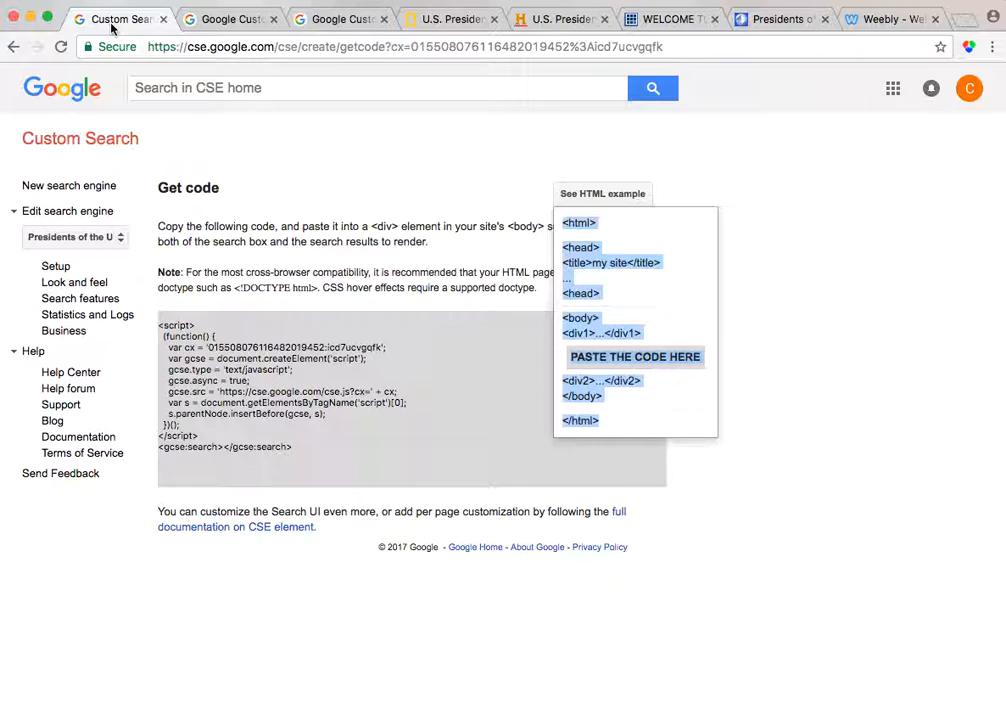
left_click(197, 336)
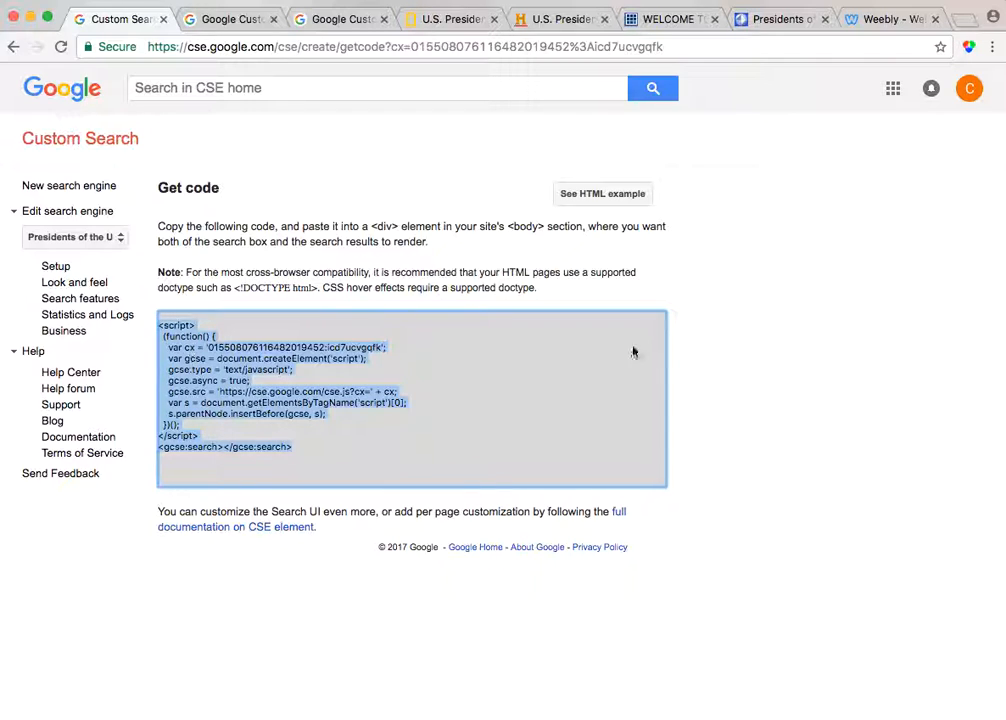
left_click(884, 28)
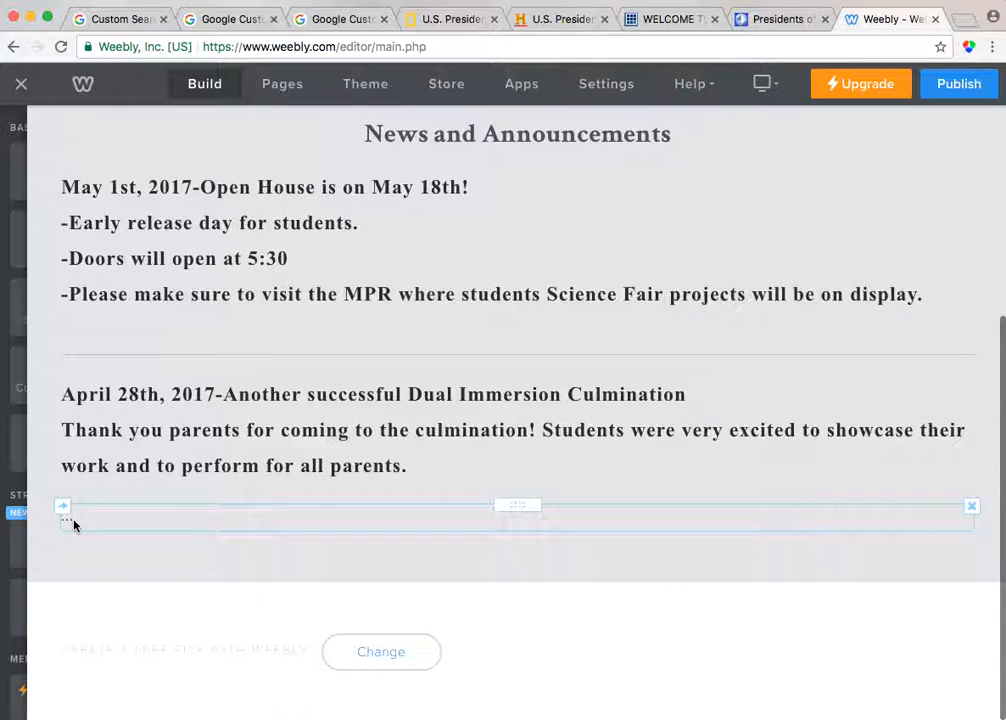
left_click(256, 518)
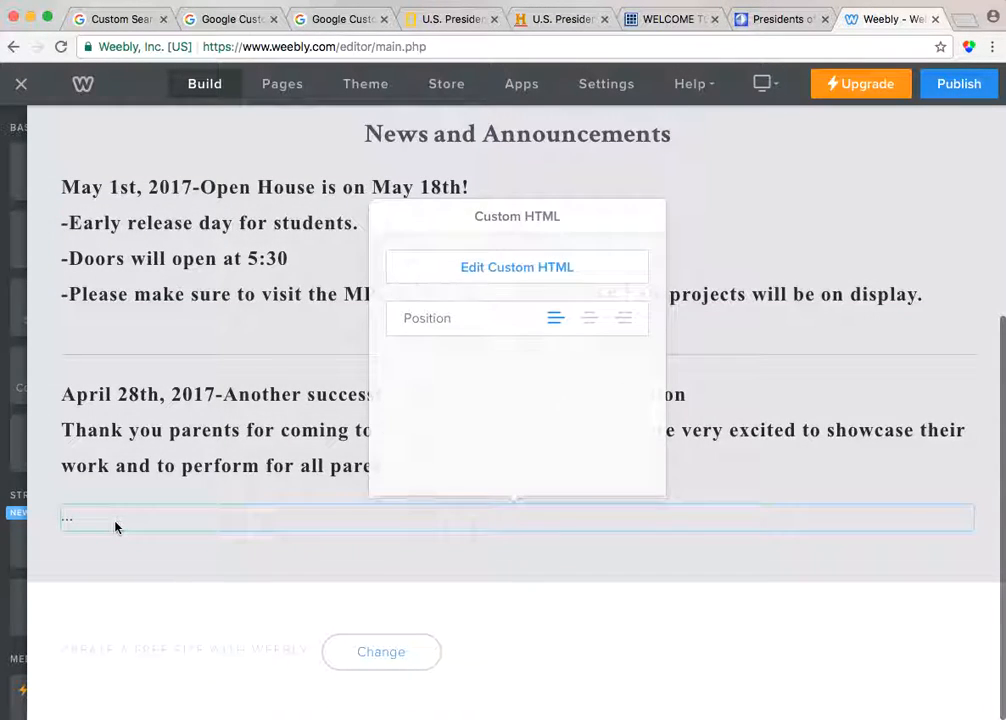
left_click(530, 281)
scroll(142, 584, "down", 3)
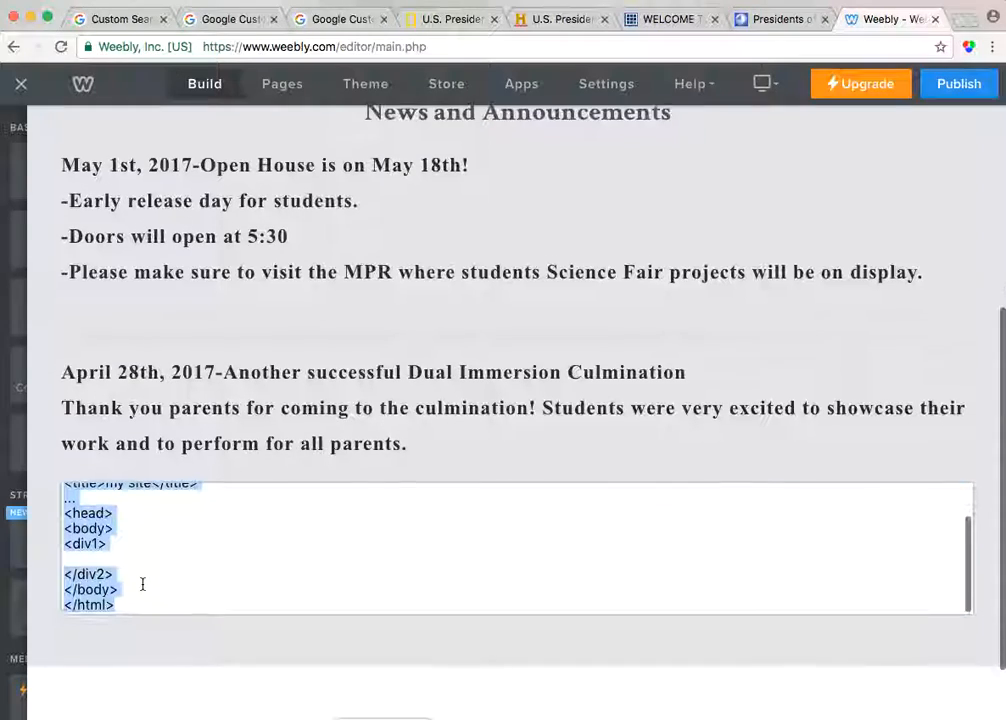
left_click(83, 559)
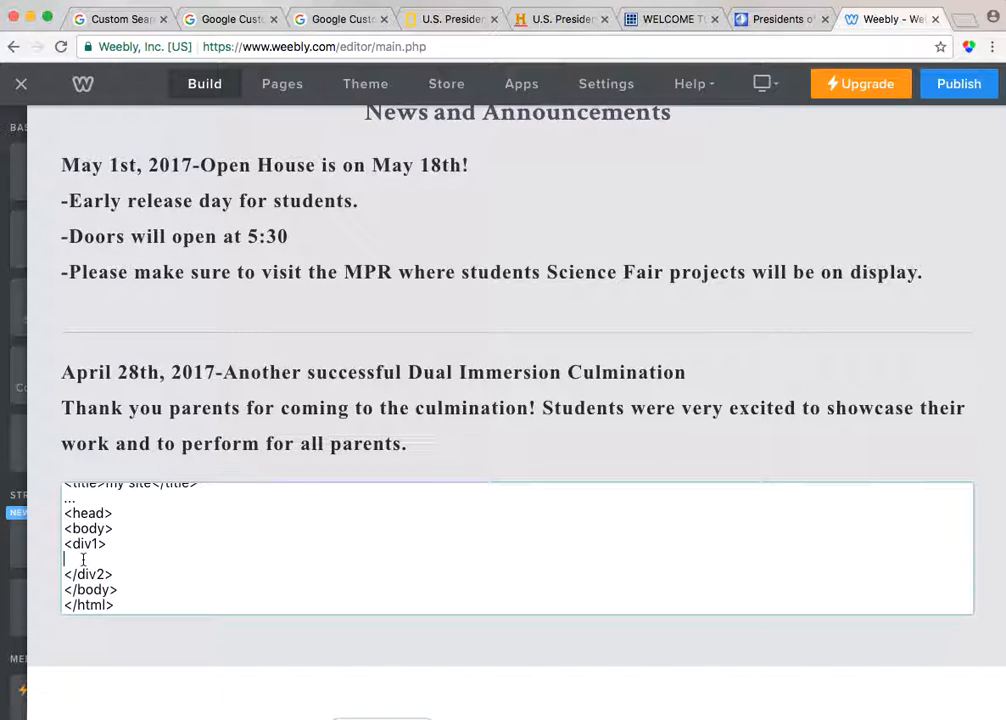
key("super+v")
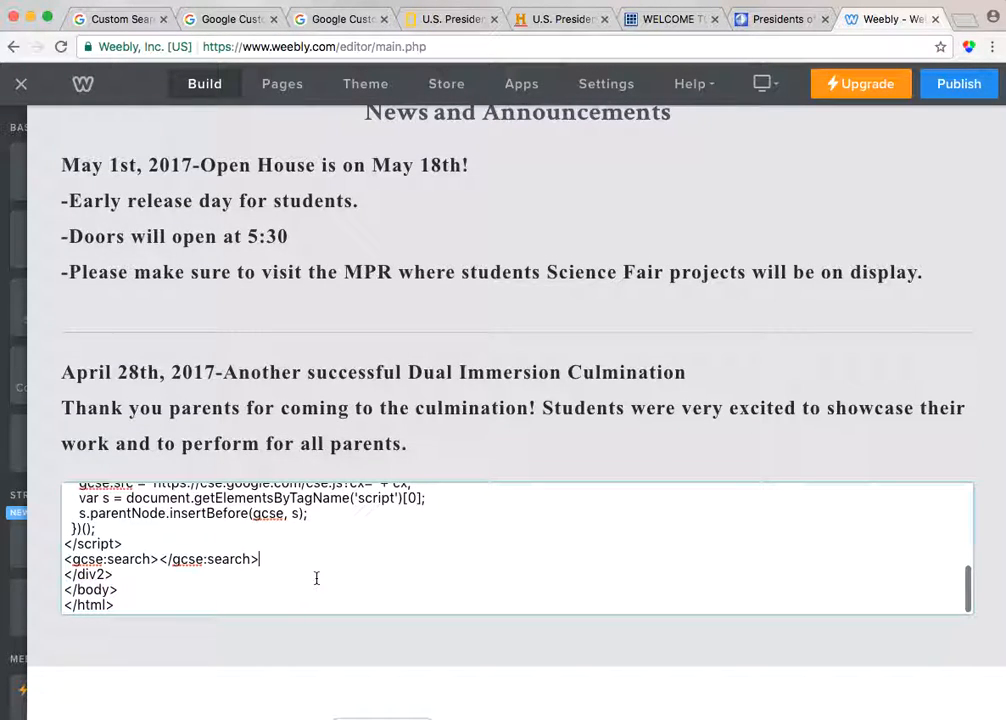
Publish the website and open its published address
left_click(502, 643)
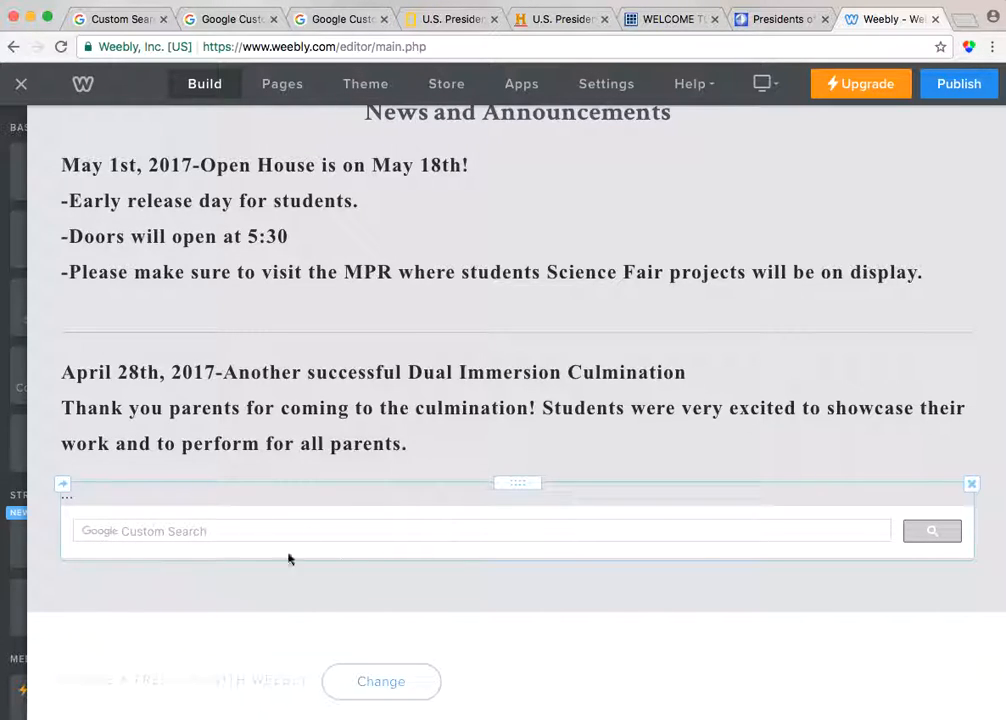
left_click(958, 86)
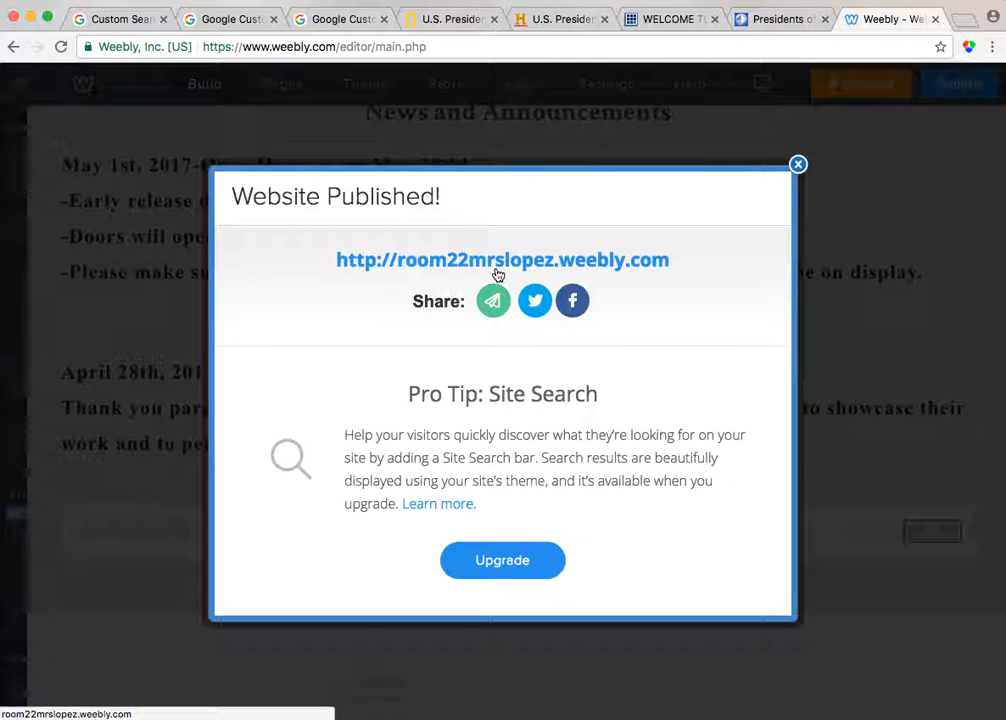
left_click(498, 272)
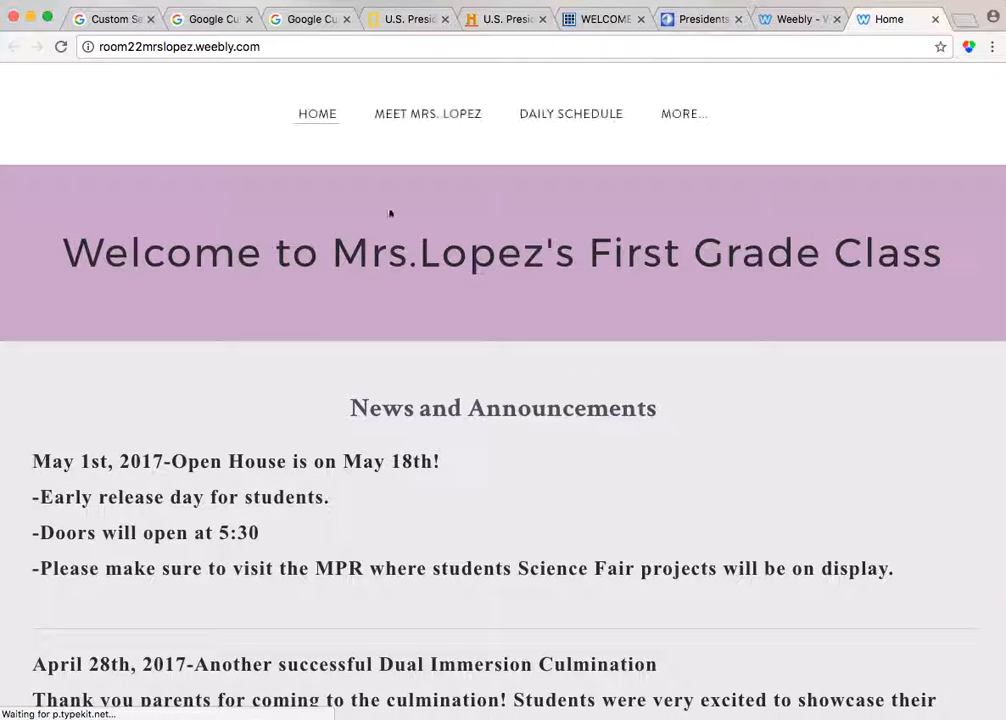
Test the embedded search box on the published site by searching for george washington and browsing the results
mouse_move(326, 2)
left_mouse_down()
mouse_move(386, 4)
mouse_move(328, 4)
left_mouse_up()
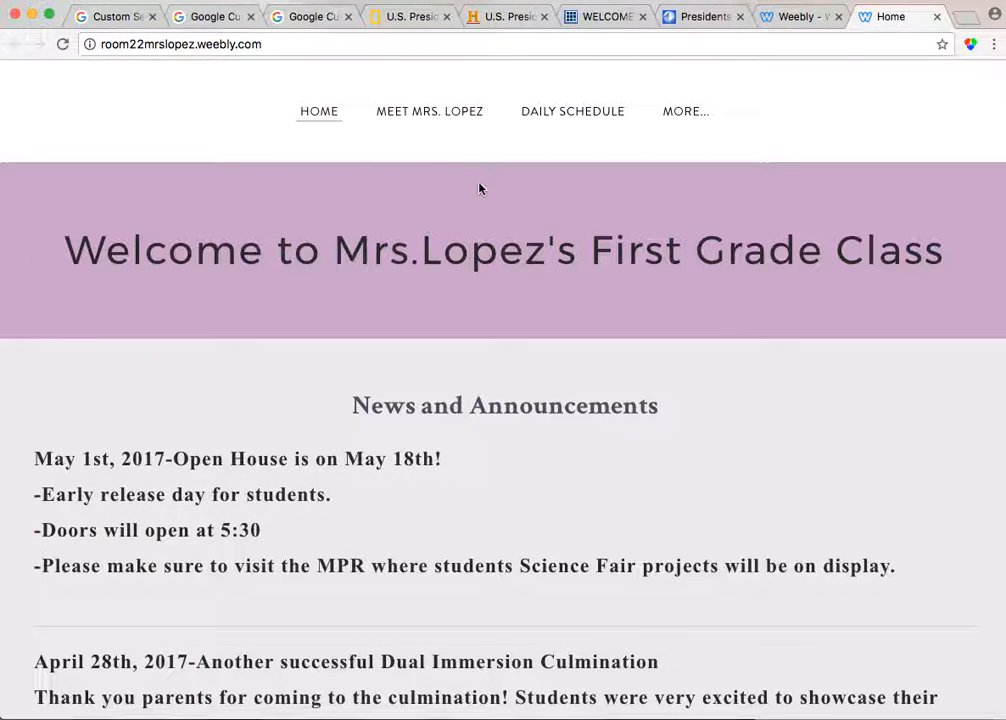
scroll(468, 322, "down", 2)
scroll(470, 322, "down", 3)
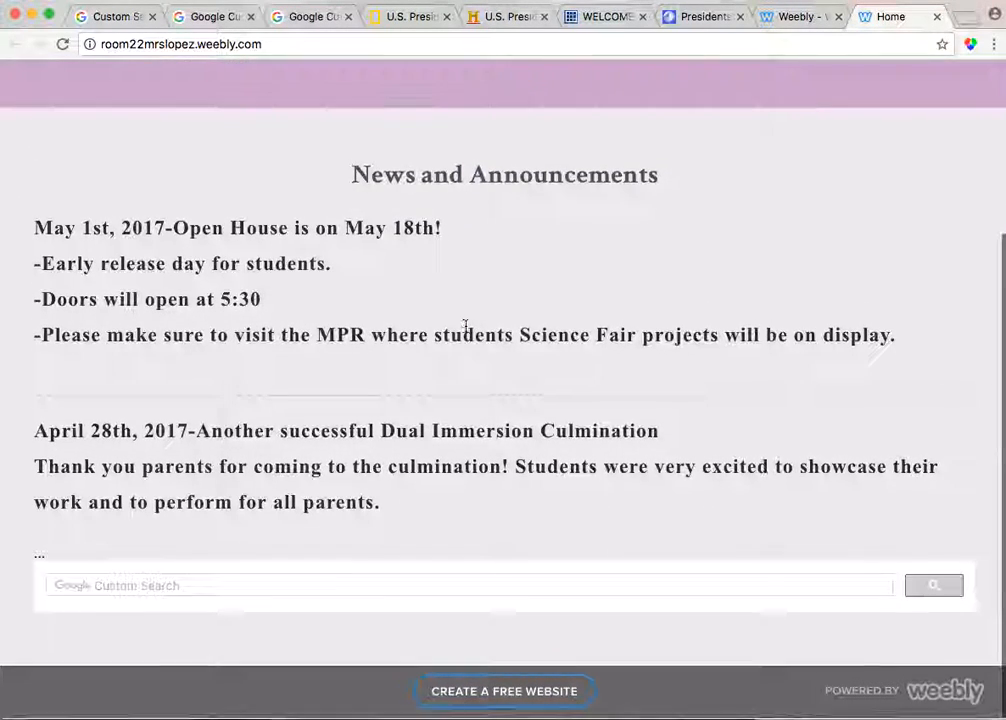
left_click(220, 589)
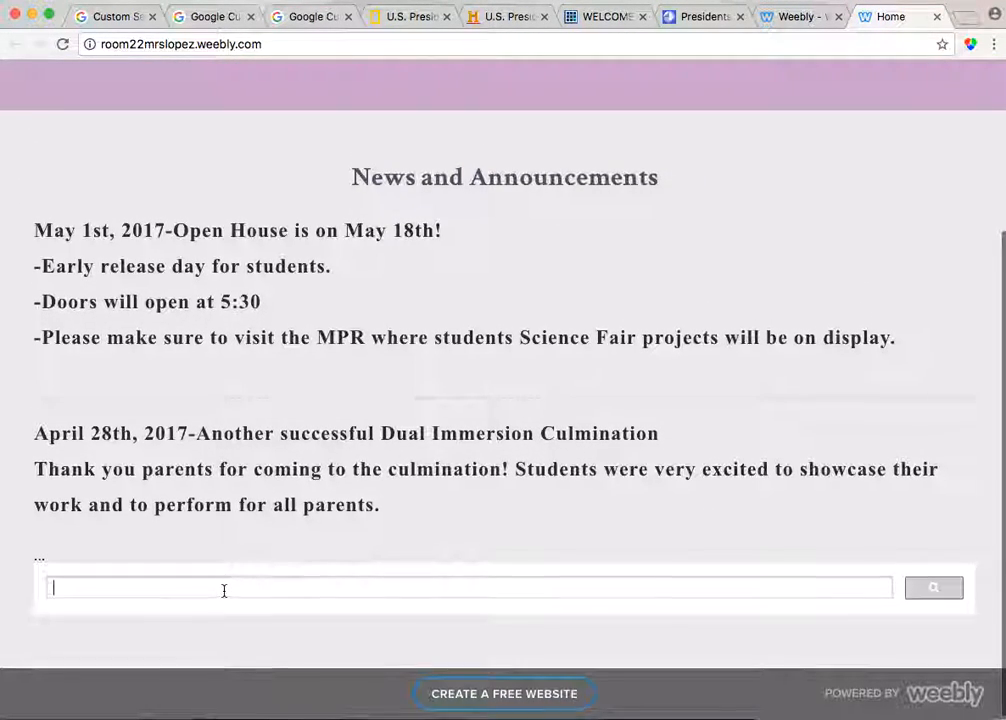
type("ge")
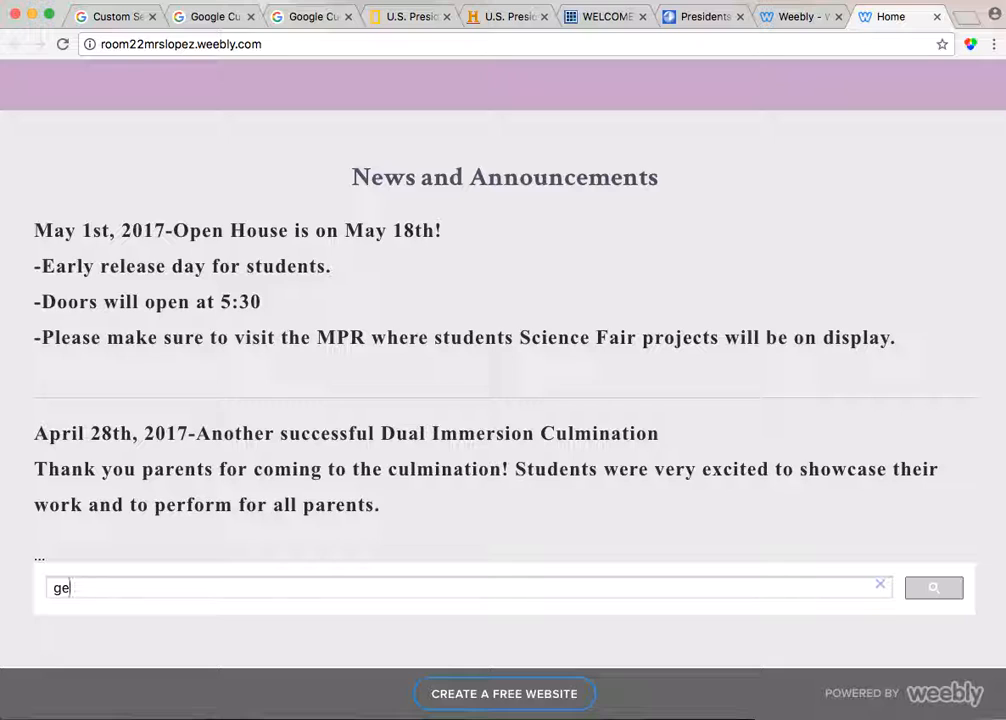
type("orge washington")
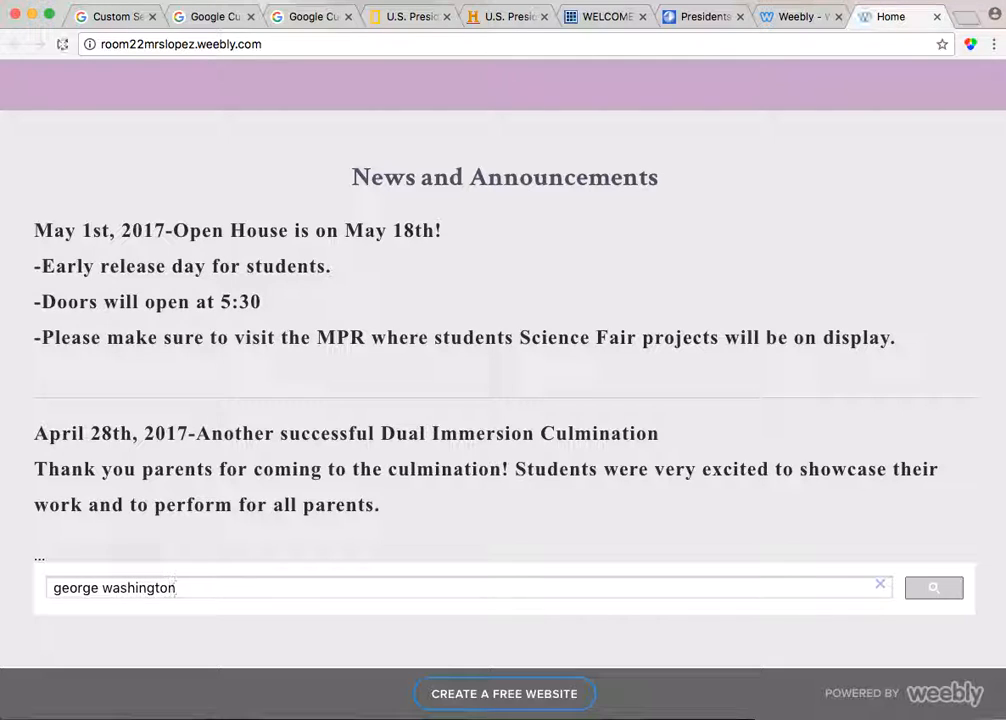
key("Return")
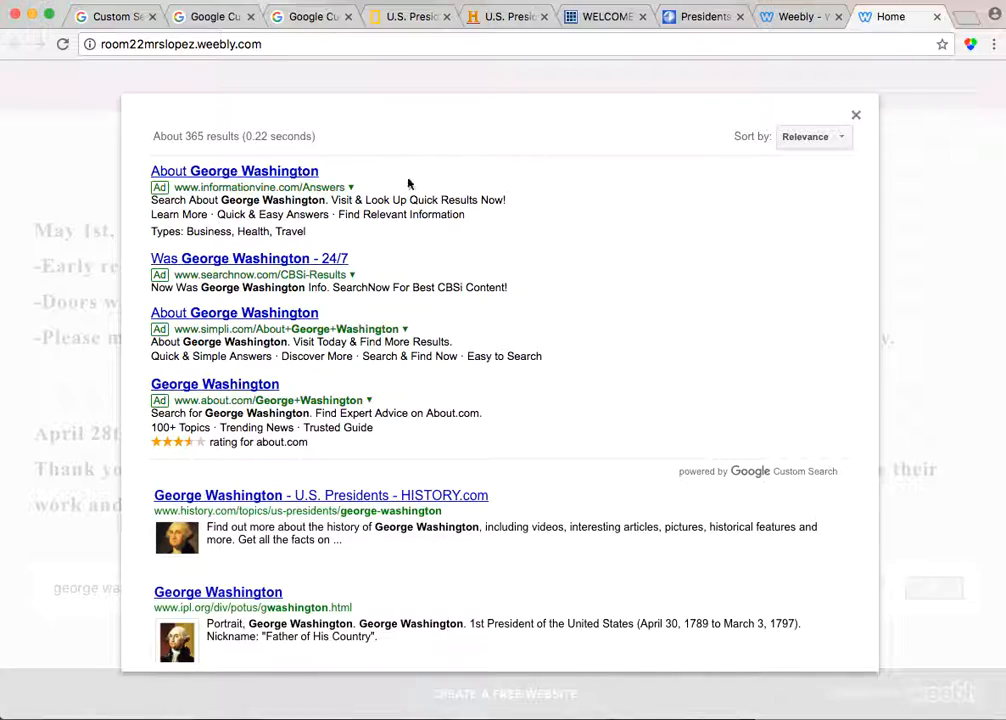
scroll(400, 336, "down", 5)
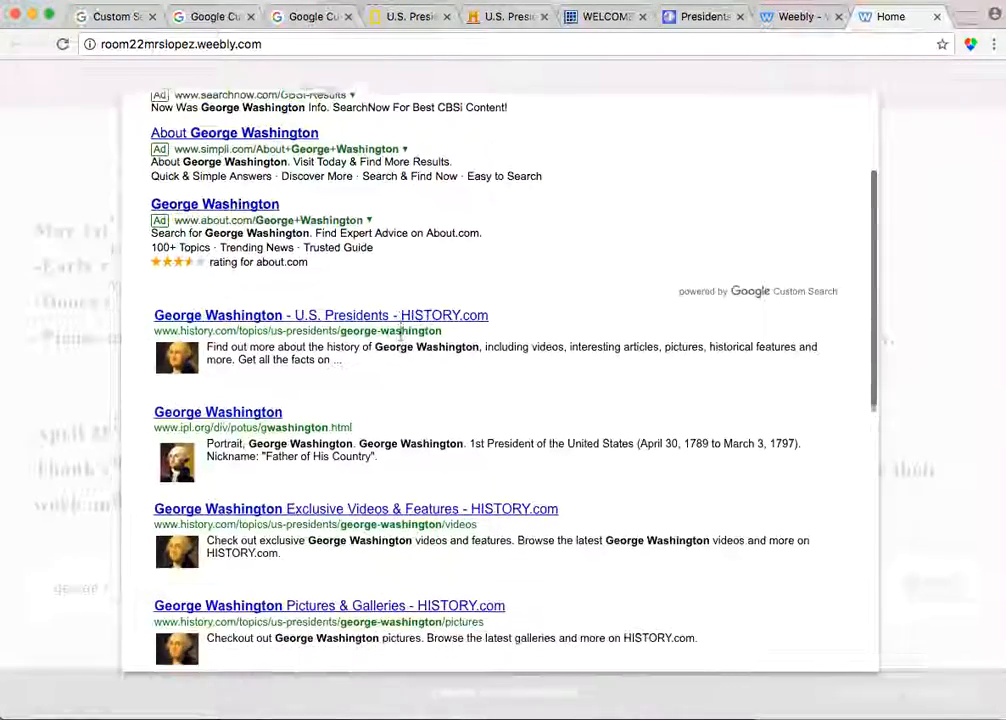
scroll(400, 336, "down", 2)
scroll(400, 341, "up", 5)
scroll(401, 341, "down", 1)
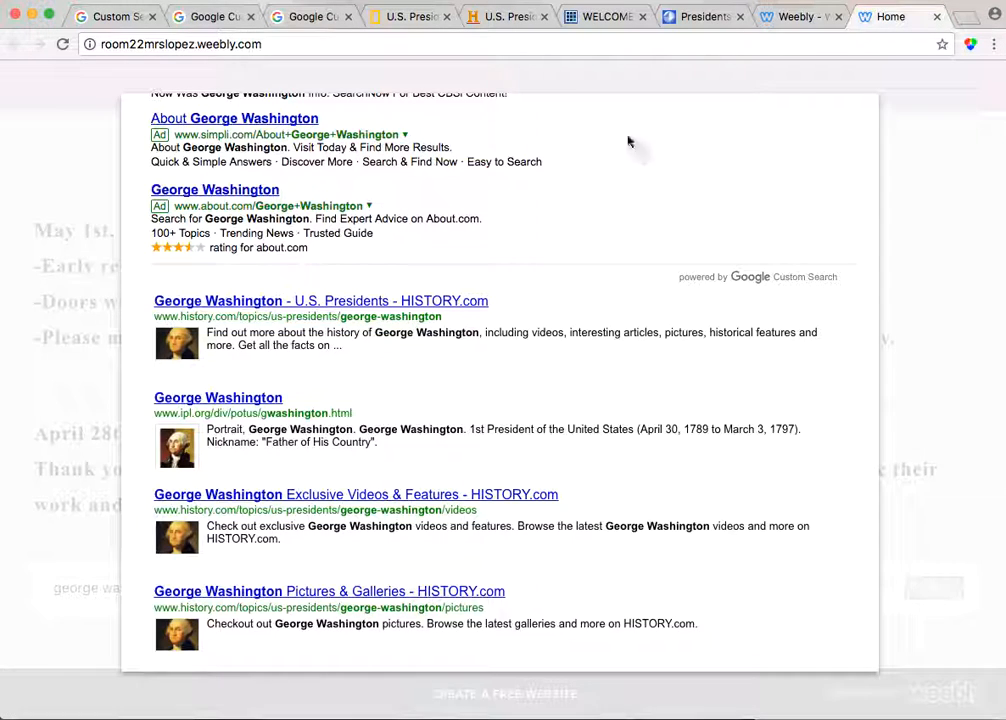
left_click(71, 144)
Return to the Custom Search control panel and browse the engine's Look and feel layouts, themes and Setup page
left_click(110, 20)
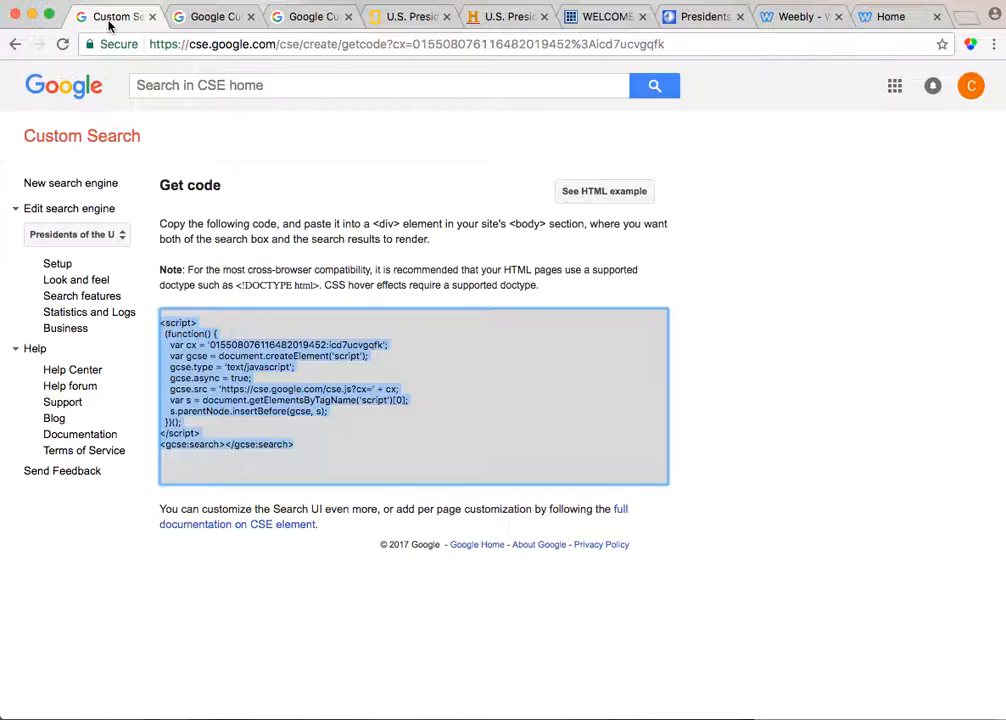
left_click(92, 284)
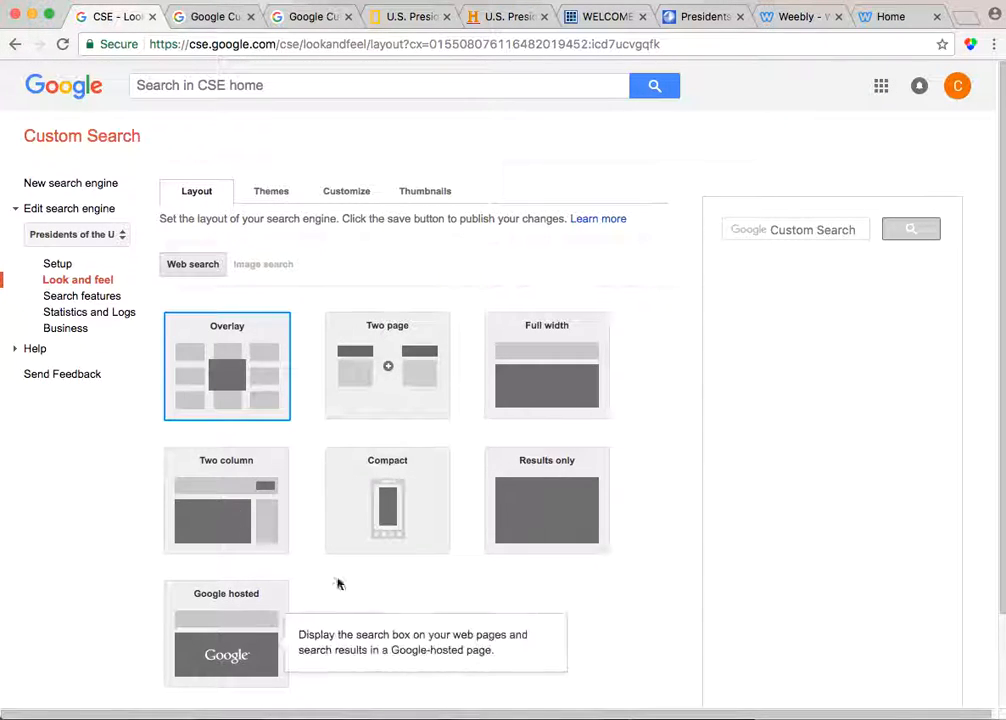
left_click(268, 190)
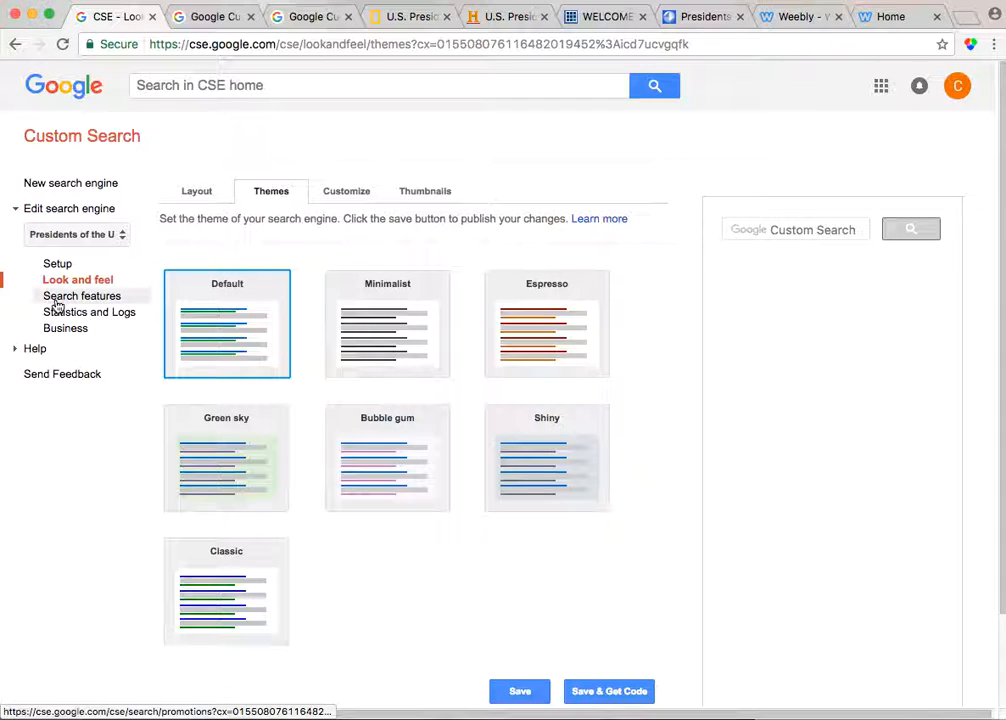
left_click(58, 265)
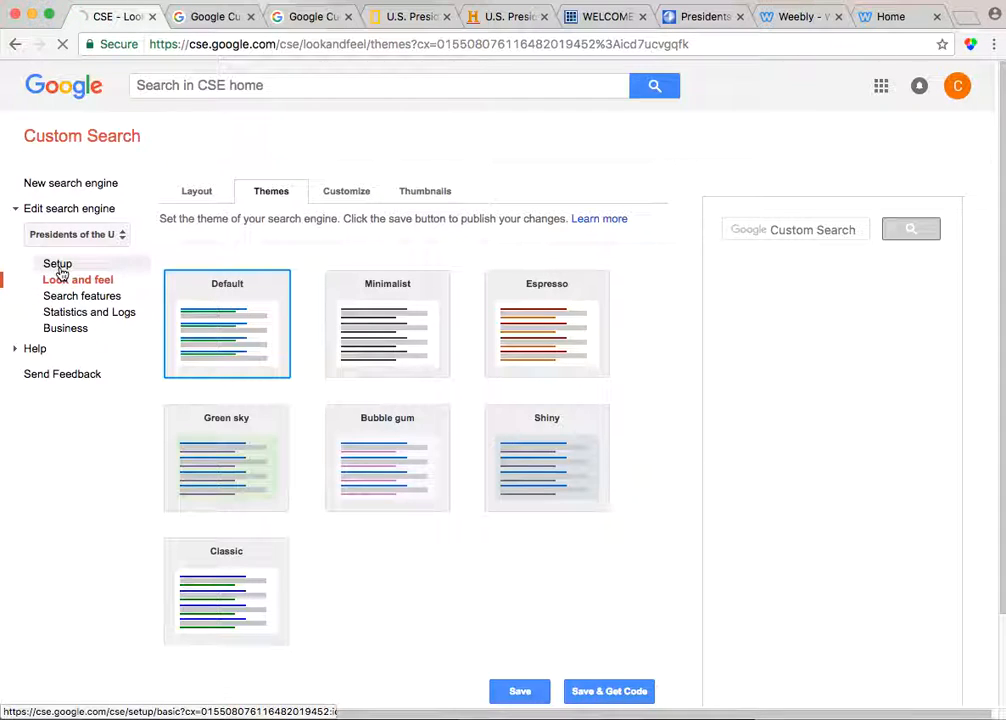
left_click(74, 210)
left_click(60, 219)
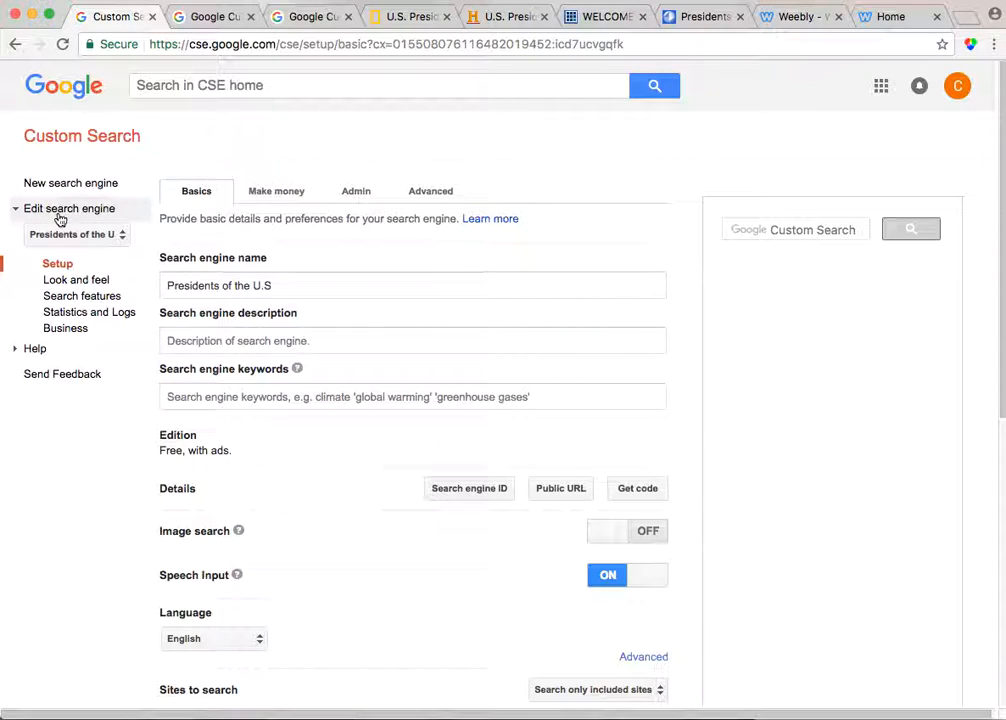
scroll(304, 383, "down", 5)
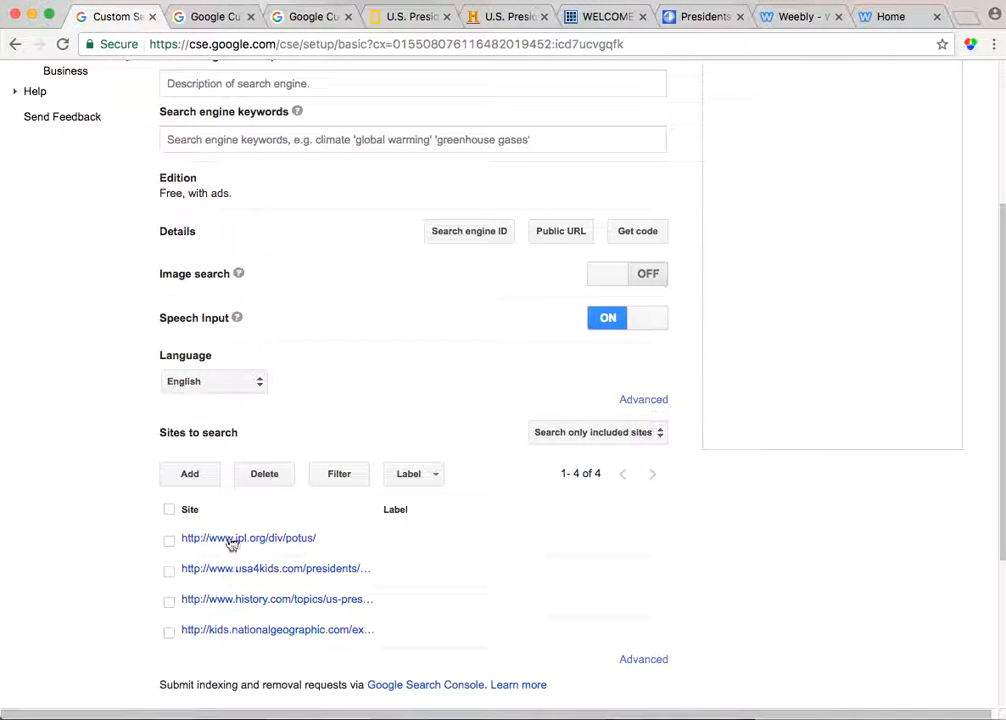
scroll(247, 560, "down", 5)
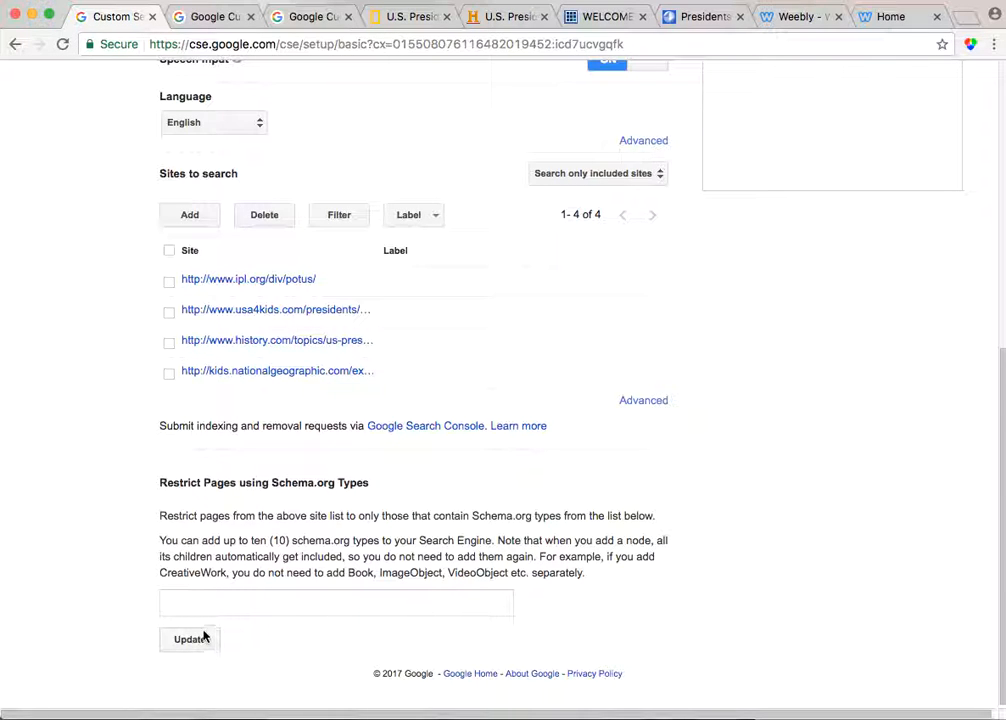
Review the search engine's Setup page settings and its list of sites to search
scroll(281, 355, "up", 4)
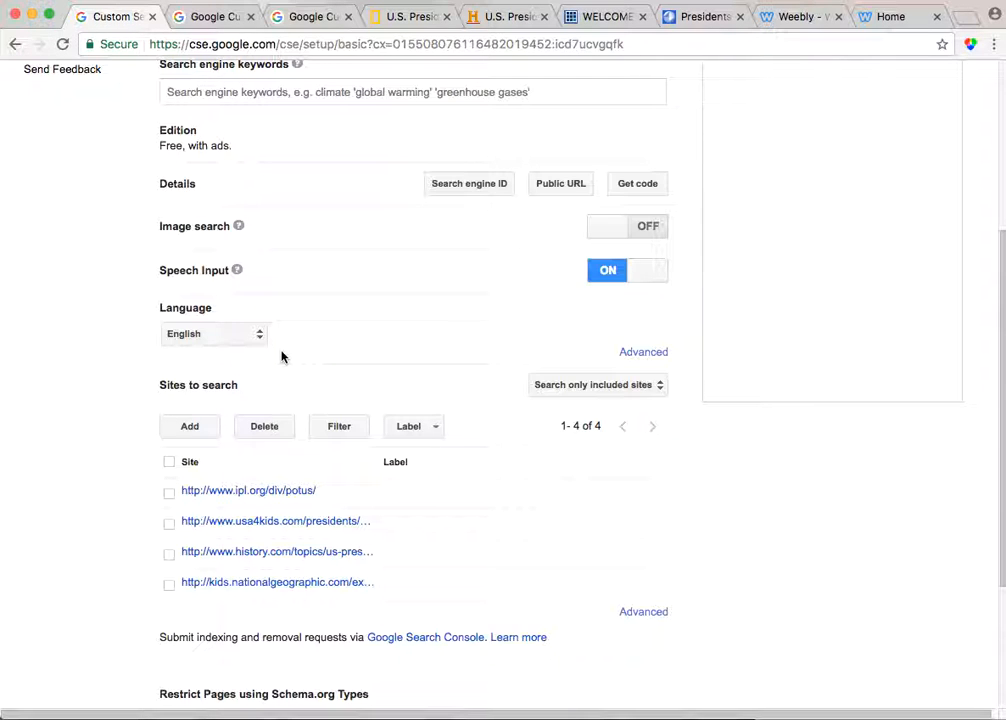
scroll(281, 357, "up", 2)
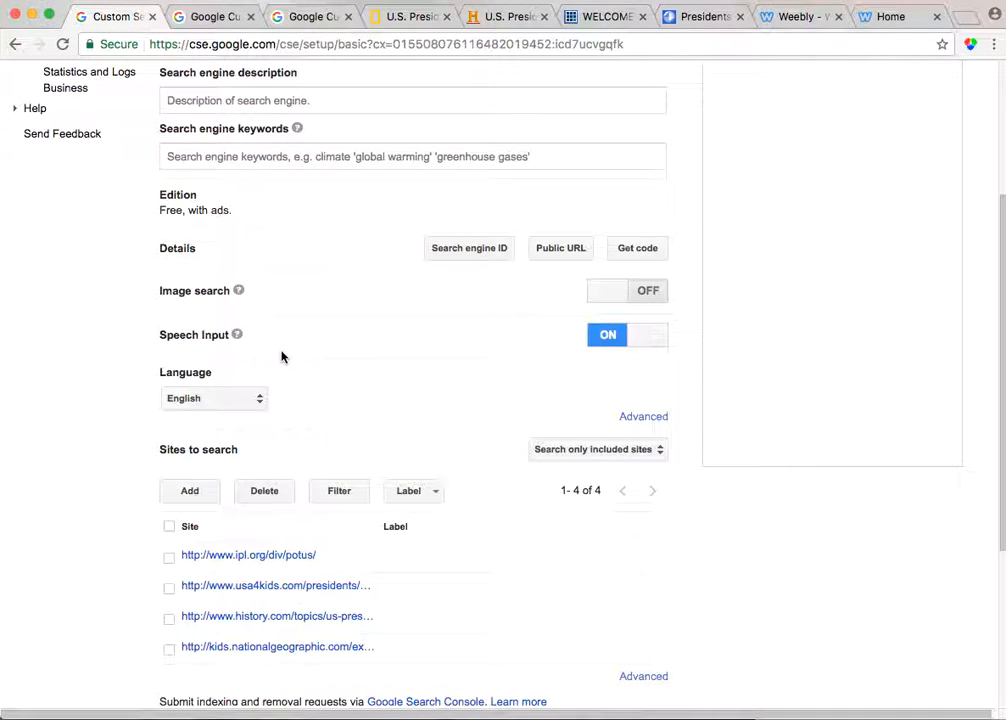
scroll(281, 357, "up", 4)
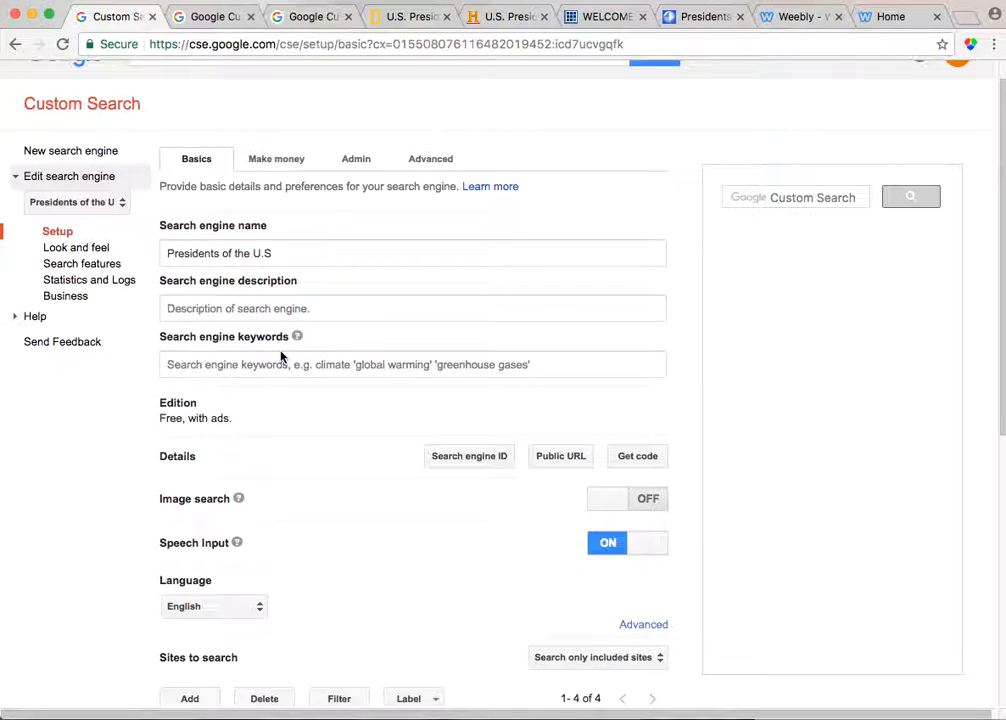
scroll(281, 357, "up", 1)
scroll(281, 357, "down", 2)
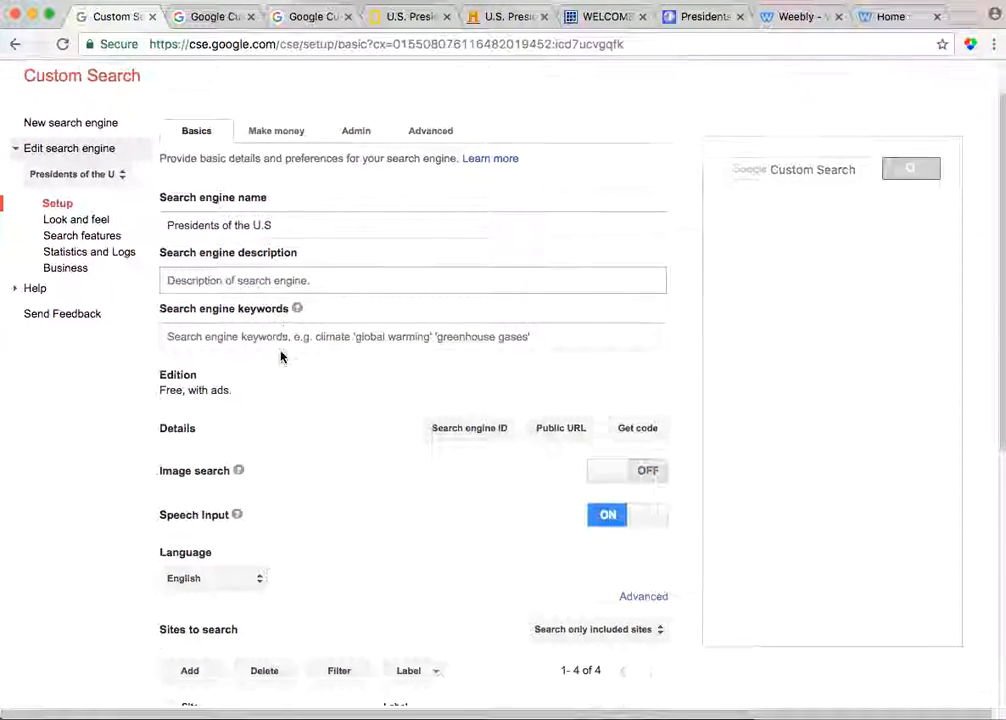
scroll(281, 357, "down", 5)
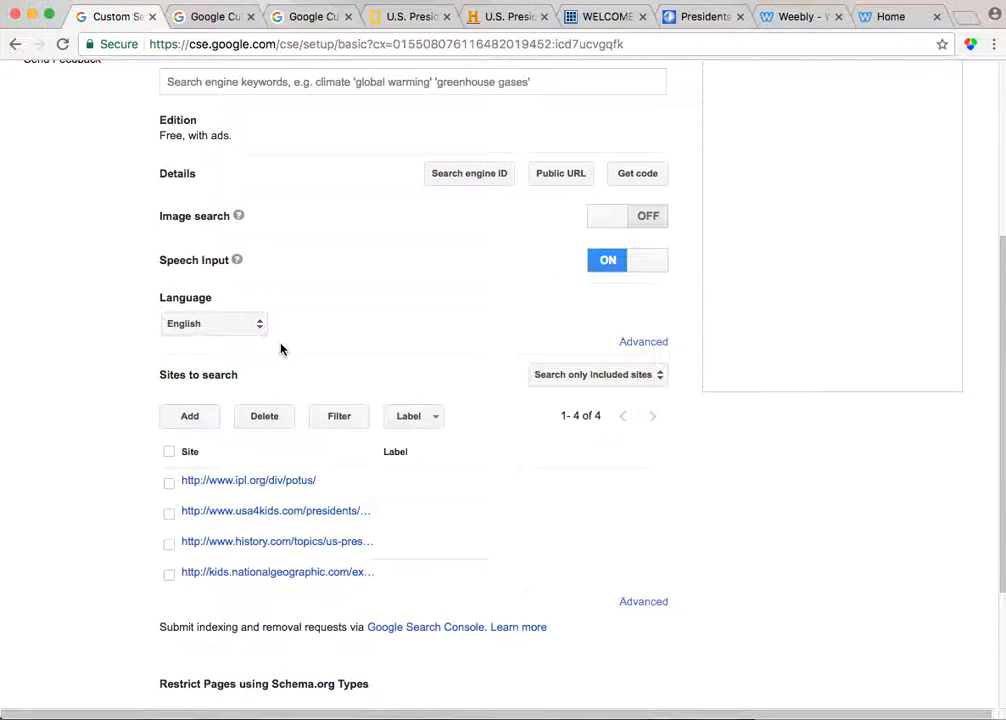
scroll(281, 348, "down", 4)
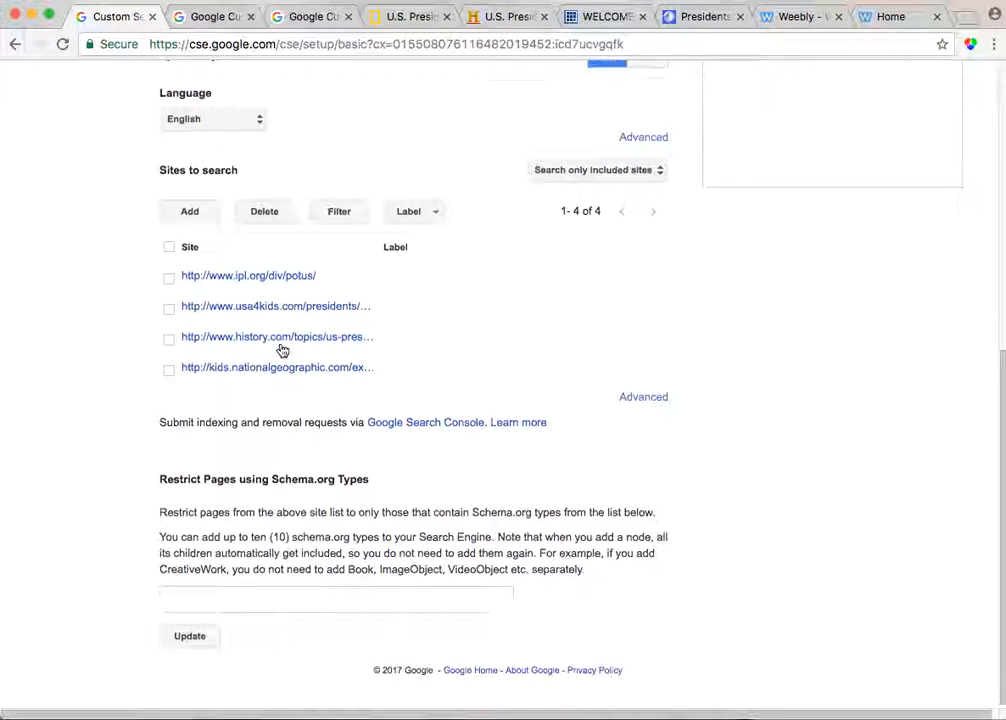
scroll(283, 350, "up", 5)
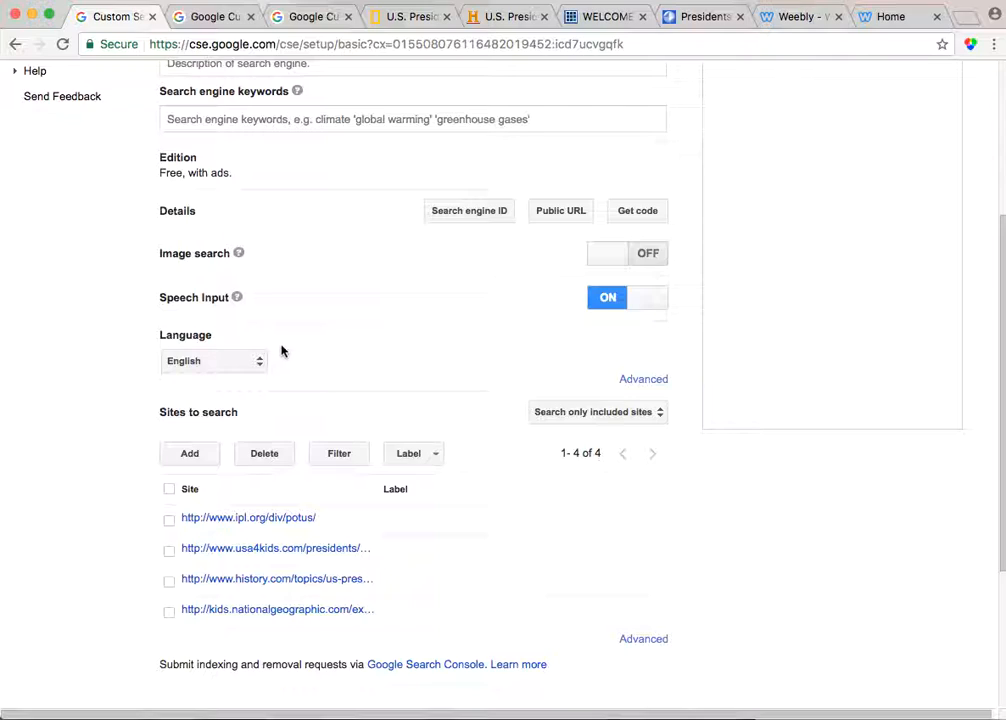